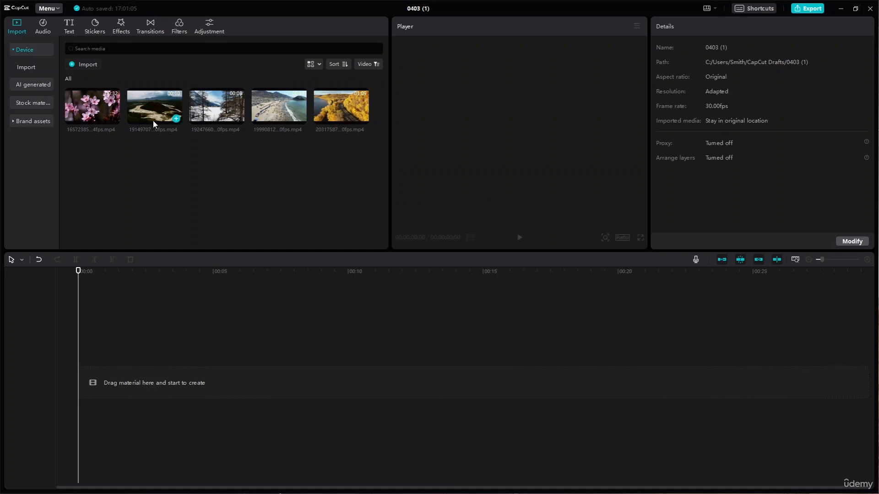
# Place the autumn road clip on the timeline, trimmed to 10 seconds, followed by the cherry blossom clip
pyautogui.moveTo(346, 116); pyautogui.dragTo(70, 383)
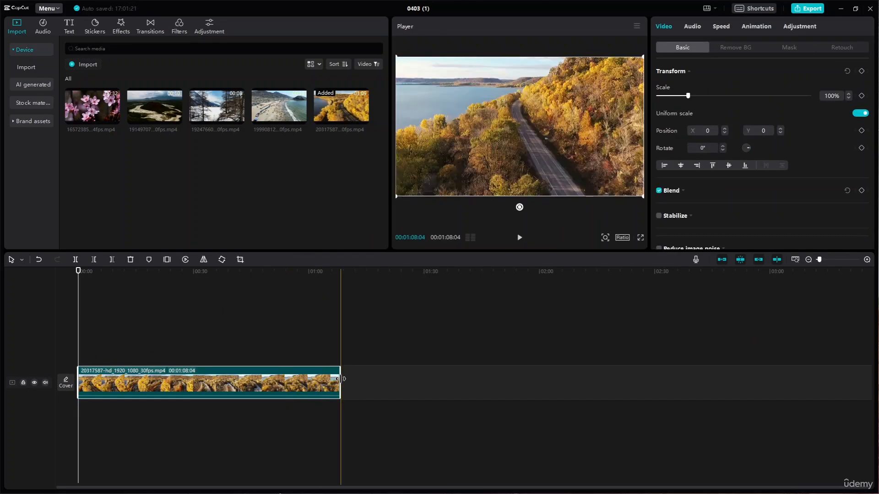
pyautogui.moveTo(339, 389); pyautogui.dragTo(135, 388)
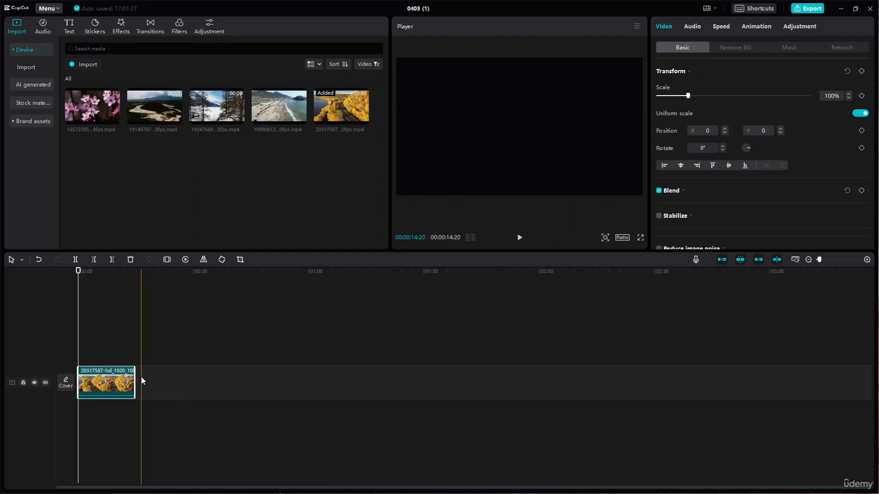
pyautogui.scroll(5, 142, 378)
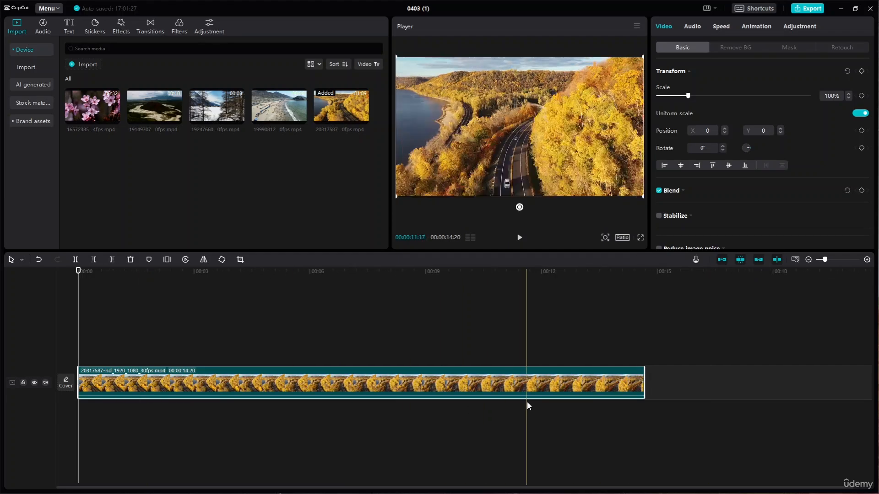
pyautogui.moveTo(644, 388); pyautogui.dragTo(464, 384)
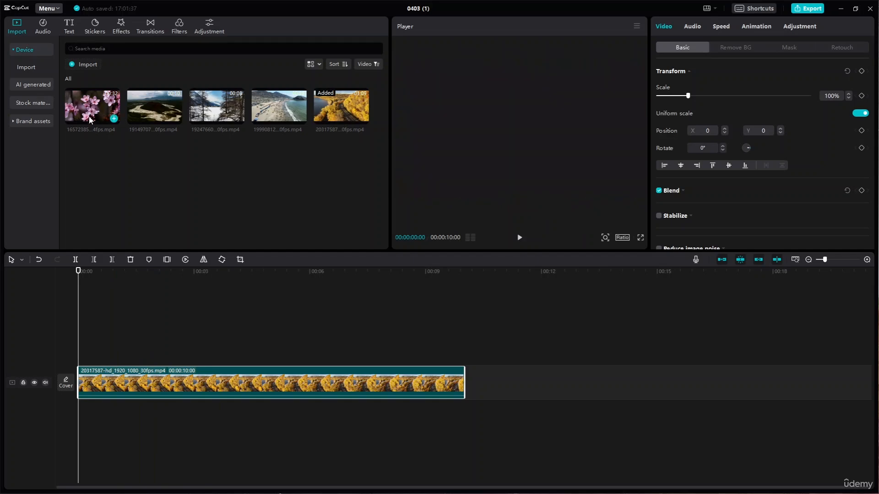
pyautogui.moveTo(113, 119); pyautogui.dragTo(479, 381)
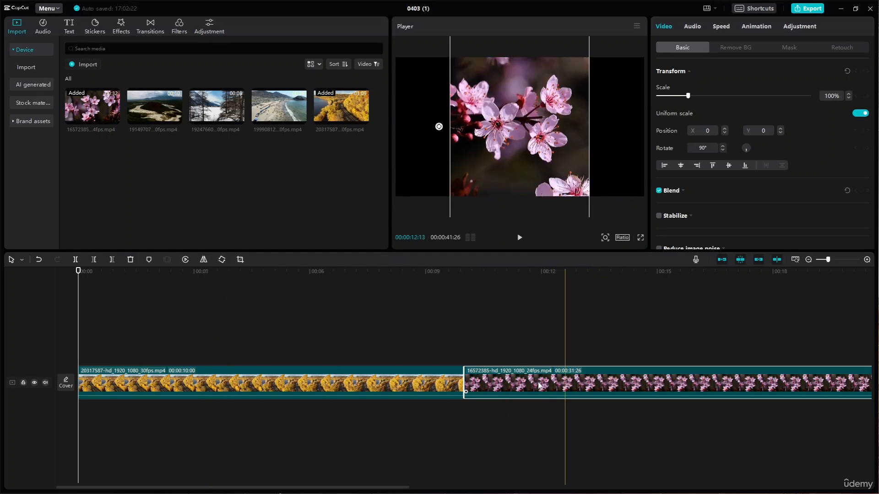
# Try rotating the cherry blossom clip to 180° and undo the rotation
pyautogui.click(224, 260)
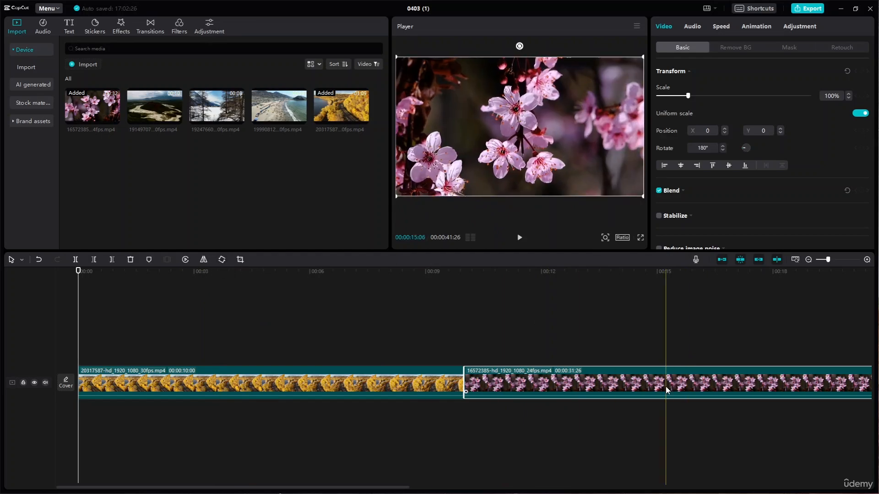
pyautogui.hotkey('ctrl', 'z')
pyautogui.hotkey('ctrl', 'z')
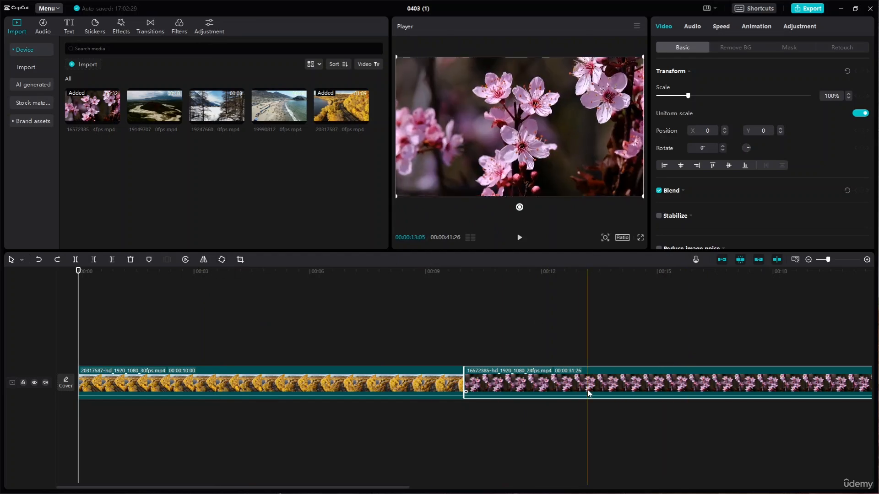
# Open the crop settings of the autumn road clip and try resizing the free crop frame from its edges, ending at full frame
pyautogui.click(307, 377)
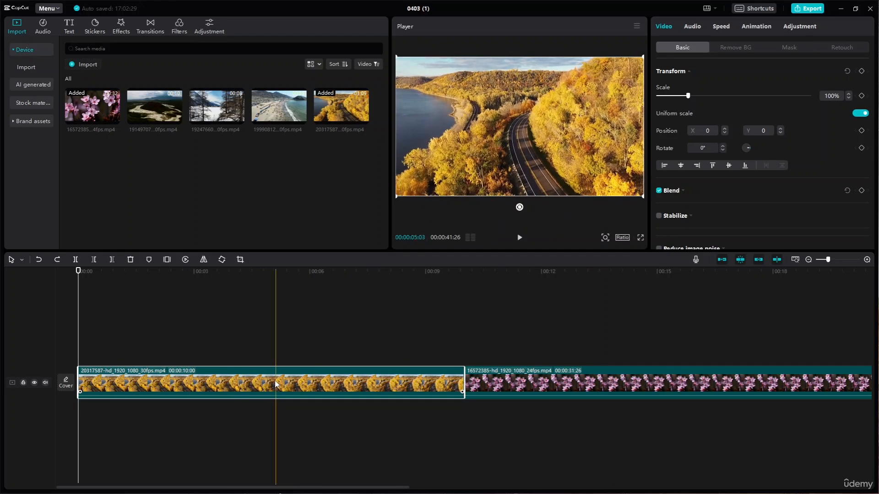
pyautogui.click(240, 259)
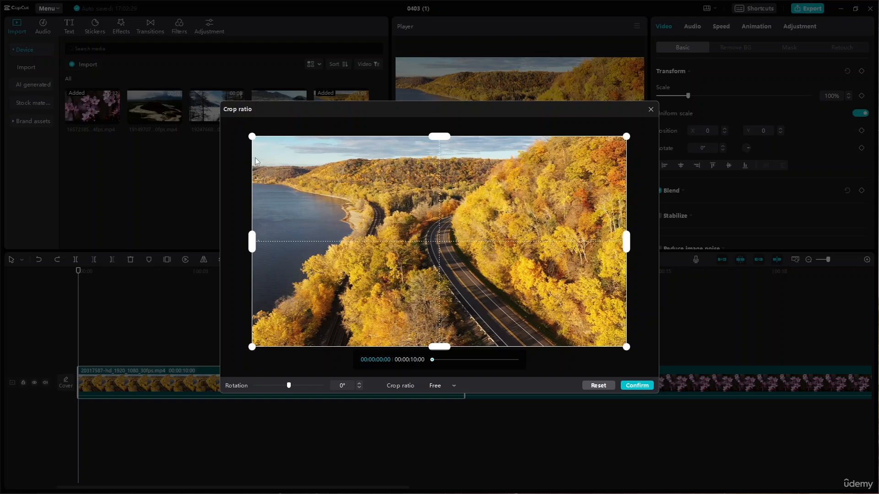
pyautogui.moveTo(627, 137); pyautogui.dragTo(705, 110)
pyautogui.moveTo(255, 244); pyautogui.dragTo(217, 245)
pyautogui.moveTo(252, 244); pyautogui.dragTo(202, 249)
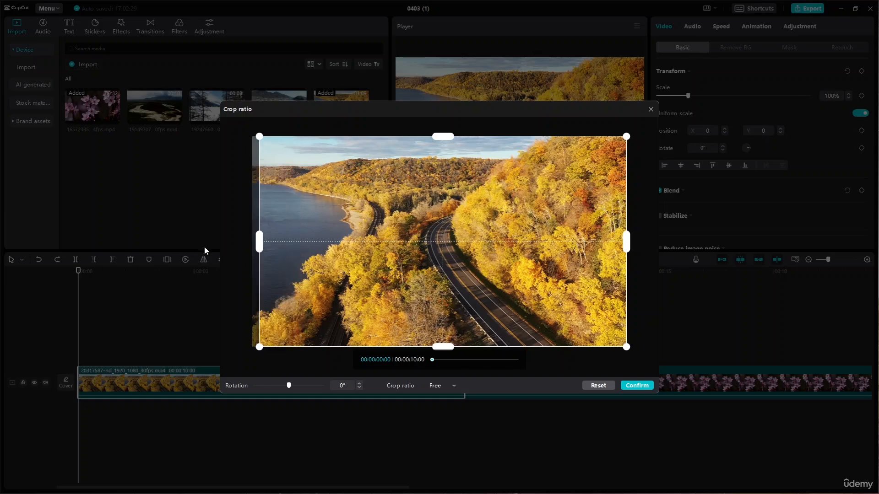
pyautogui.moveTo(438, 137); pyautogui.dragTo(460, 94)
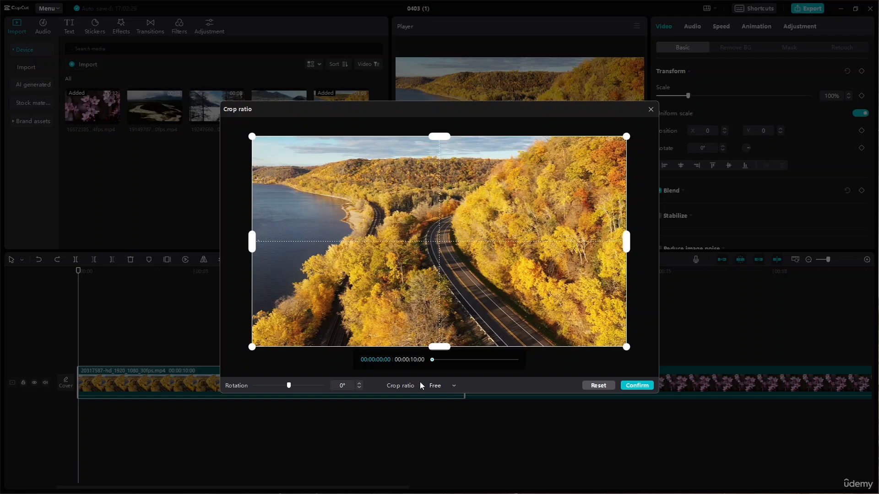
# Try the crop ratios 1:1, 3:4, 4:3, 16:9 and 9:16 in turn on the autumn road clip
pyautogui.click(453, 387)
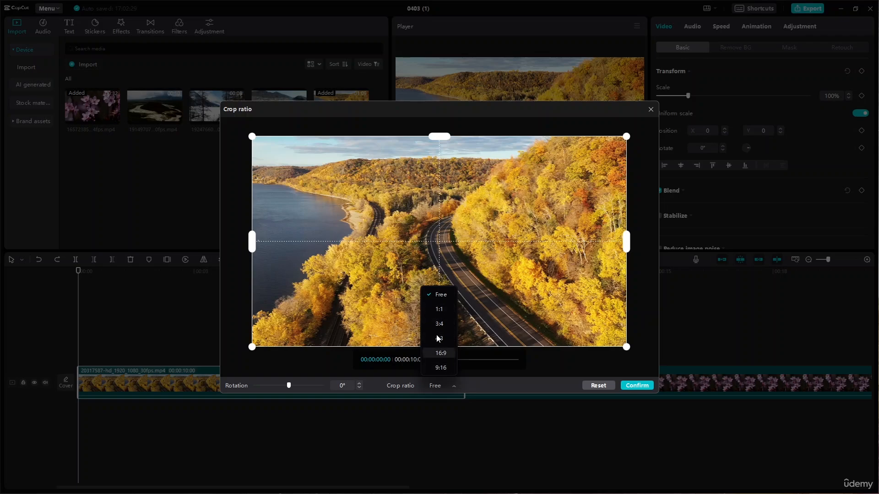
pyautogui.click(447, 310)
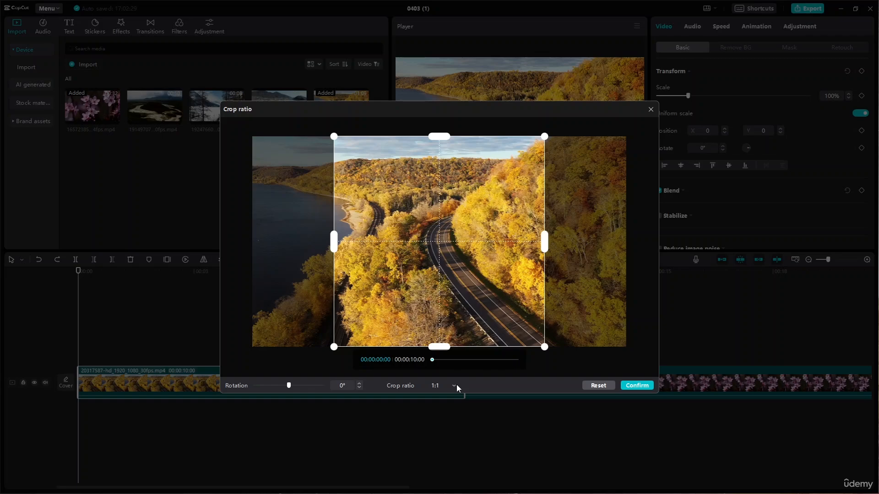
pyautogui.click(456, 384)
pyautogui.click(443, 325)
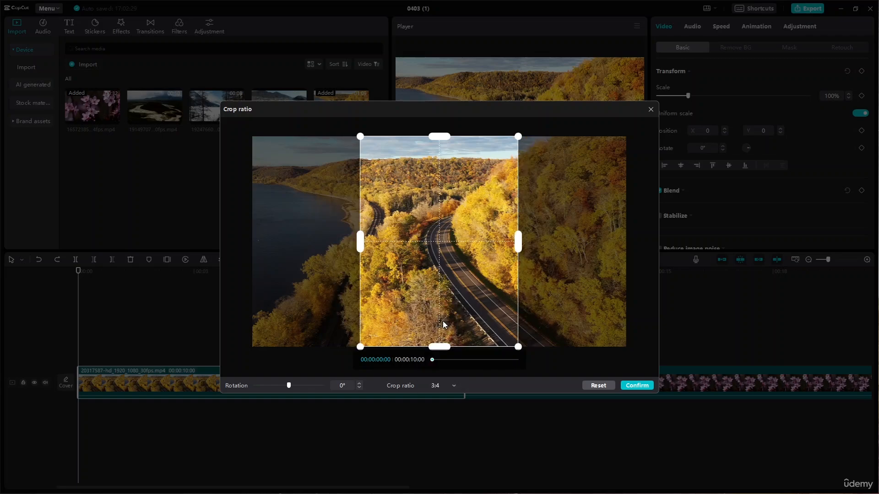
pyautogui.click(453, 386)
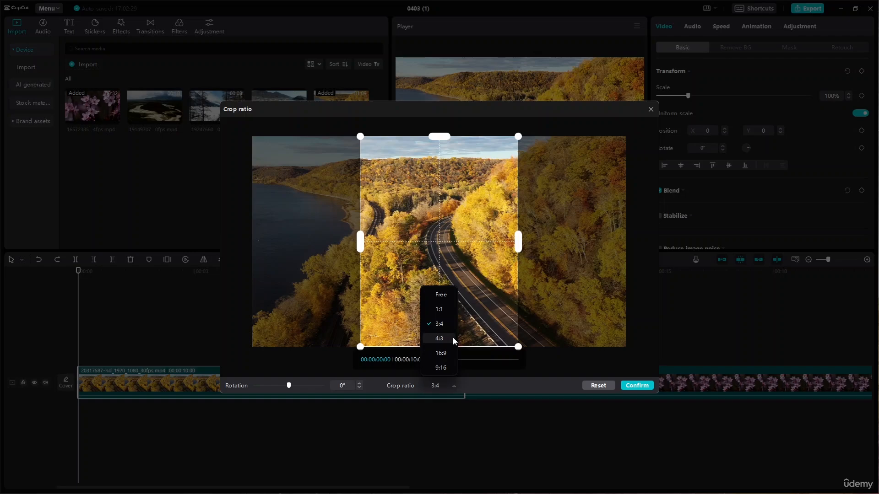
pyautogui.click(440, 338)
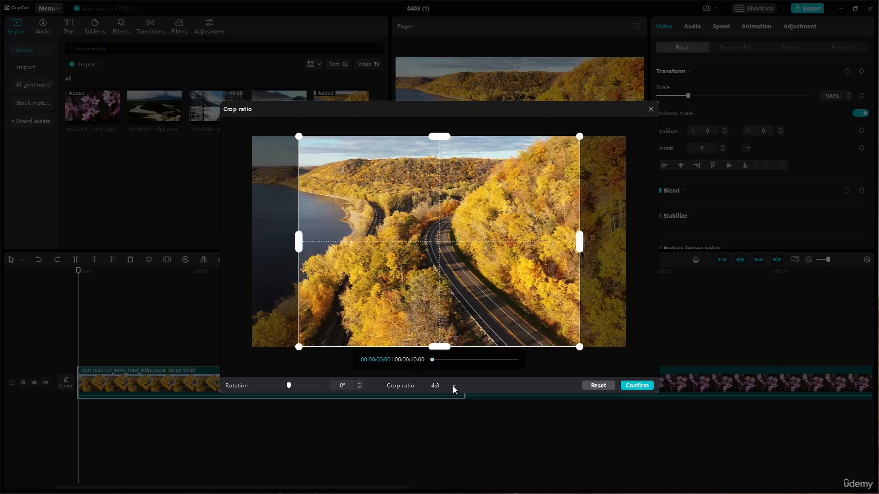
pyautogui.click(452, 386)
pyautogui.click(442, 353)
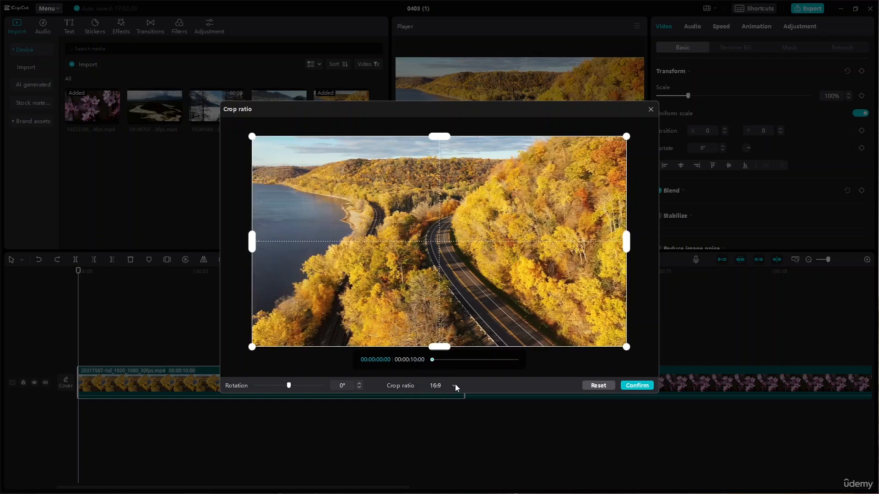
pyautogui.click(455, 384)
pyautogui.click(440, 366)
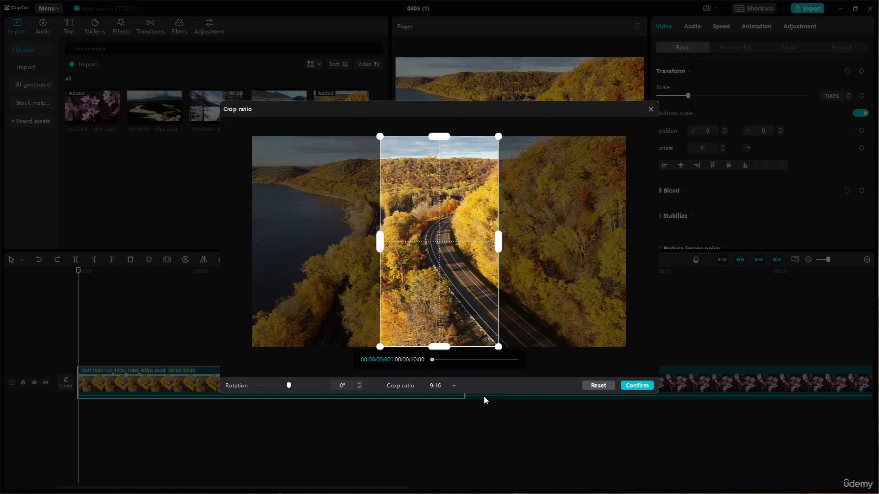
pyautogui.click(453, 386)
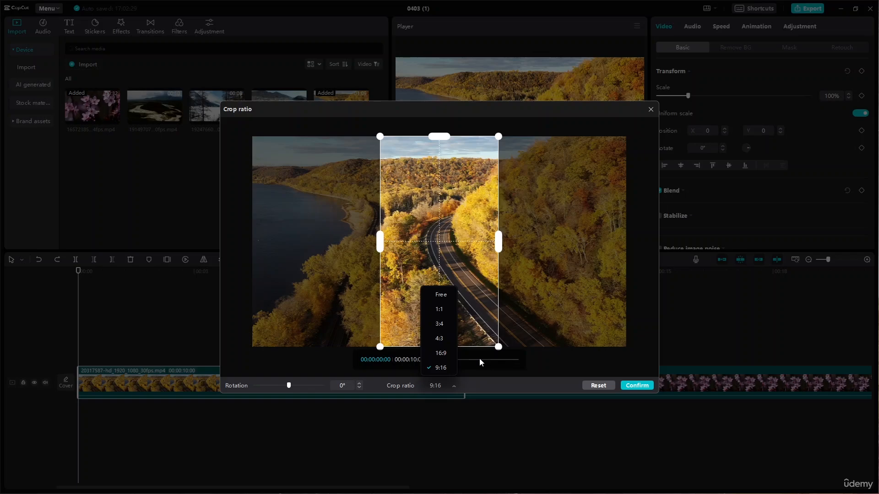
pyautogui.click(441, 368)
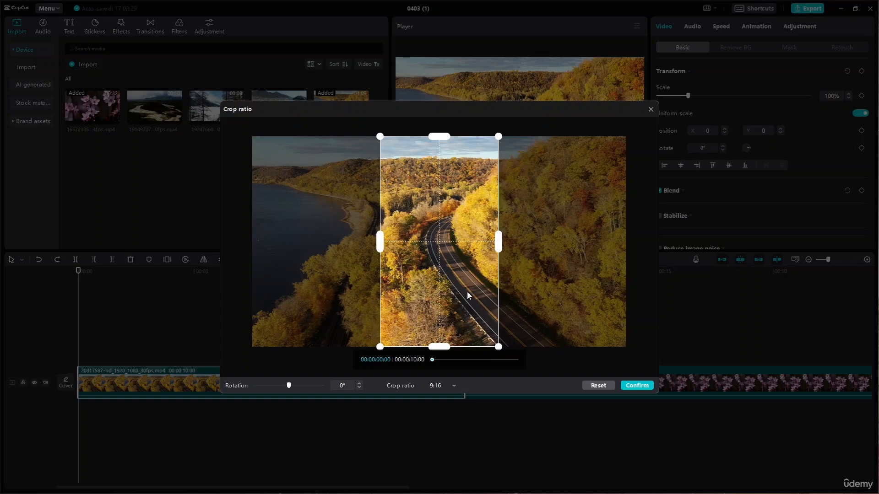
# Shrink the 9:16 crop frame, shift it along the road and enlarge it back to full image height
pyautogui.moveTo(497, 246); pyautogui.dragTo(395, 252)
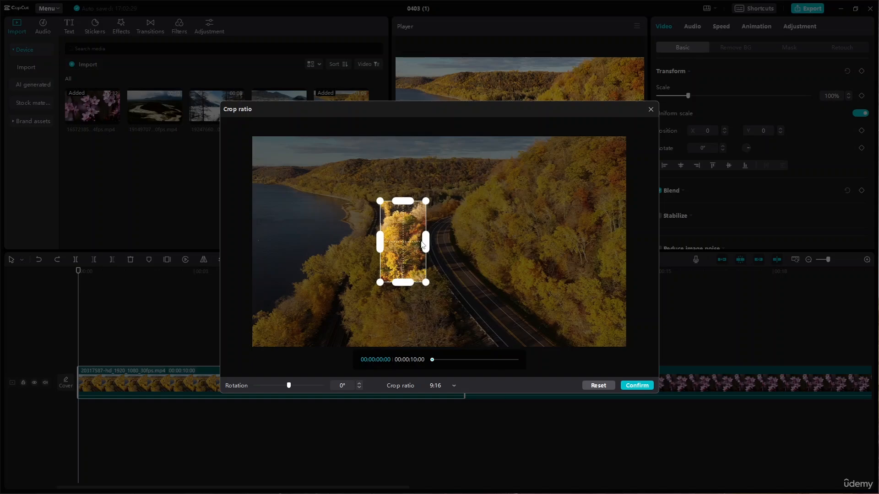
pyautogui.moveTo(433, 245); pyautogui.dragTo(495, 246)
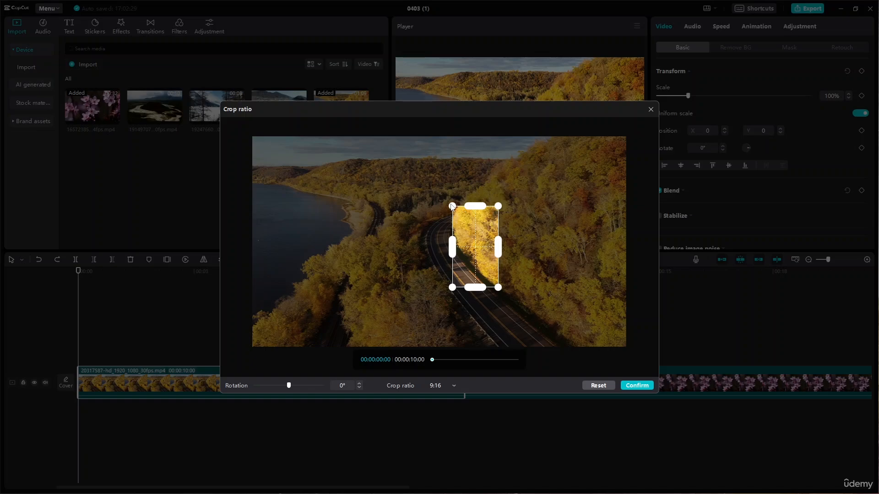
pyautogui.moveTo(461, 207); pyautogui.dragTo(336, 137)
pyautogui.moveTo(499, 287); pyautogui.dragTo(688, 441)
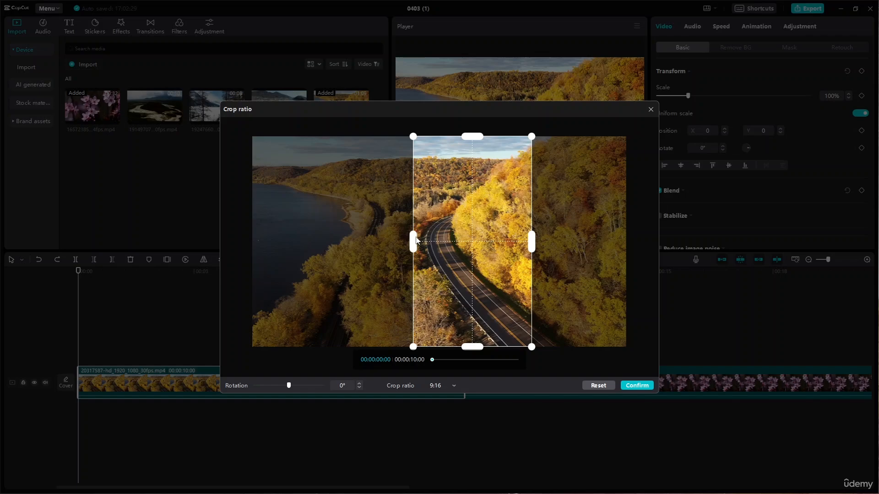
pyautogui.moveTo(416, 239); pyautogui.dragTo(248, 239)
# Switch the crop ratio to 16:9, shrink the crop frame slightly and extend it back to the full image
pyautogui.click(454, 387)
pyautogui.click(446, 355)
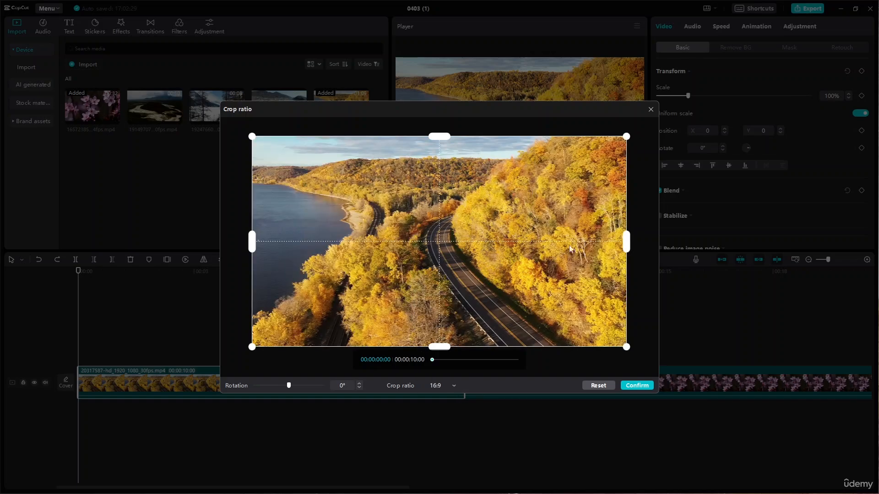
pyautogui.moveTo(627, 349); pyautogui.dragTo(605, 351)
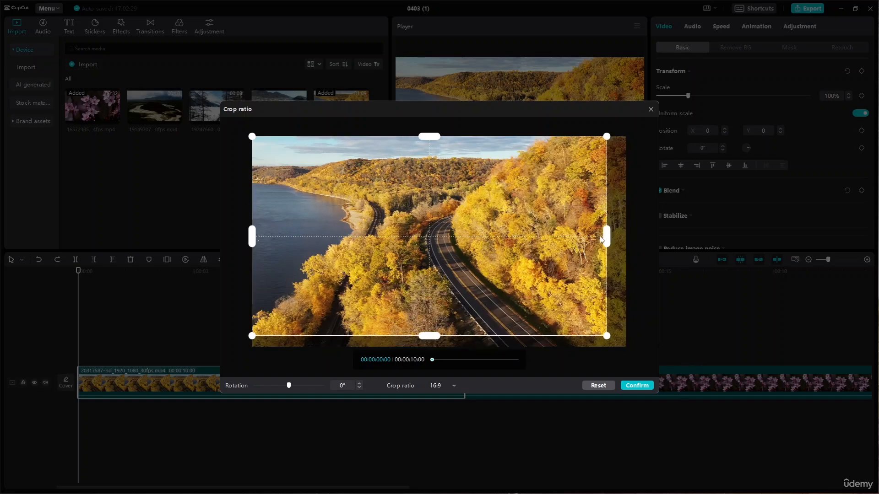
pyautogui.moveTo(607, 139); pyautogui.dragTo(653, 150)
pyautogui.moveTo(606, 336); pyautogui.dragTo(657, 364)
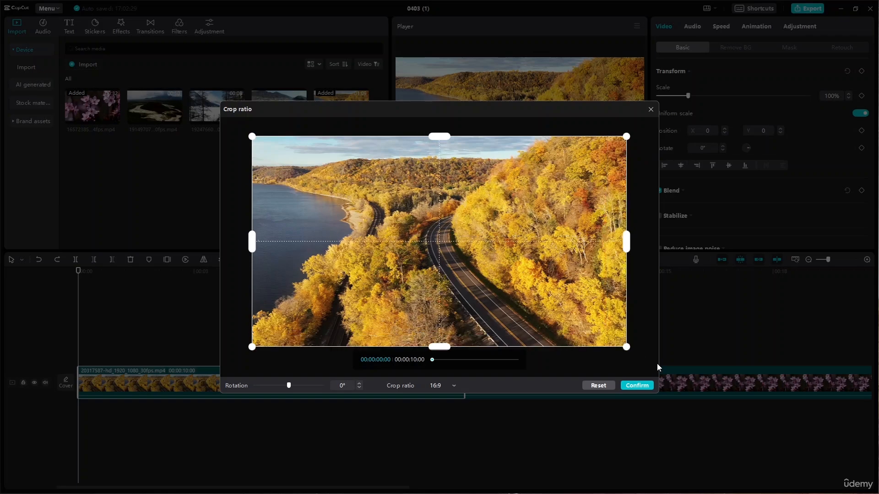
# Switch the crop ratio to 4:3 and back to Free, and reduce the frame to the upper-left part of the image
pyautogui.click(456, 385)
pyautogui.click(454, 338)
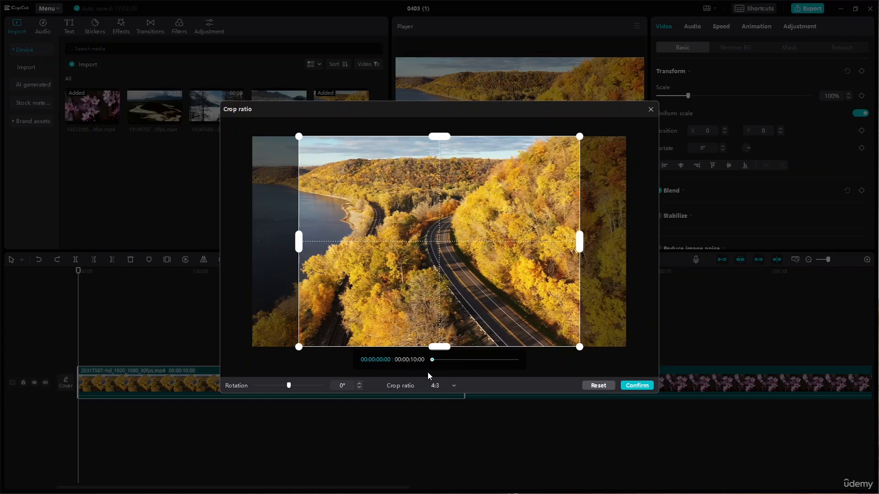
pyautogui.click(450, 383)
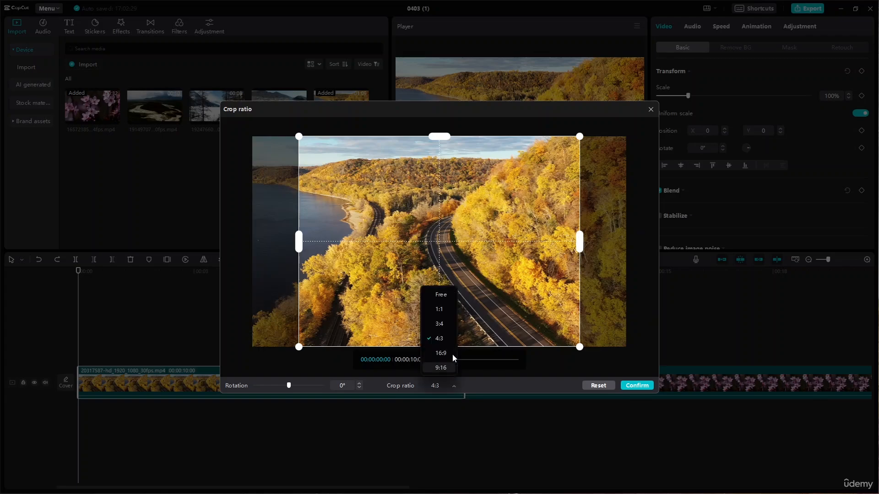
pyautogui.click(444, 300)
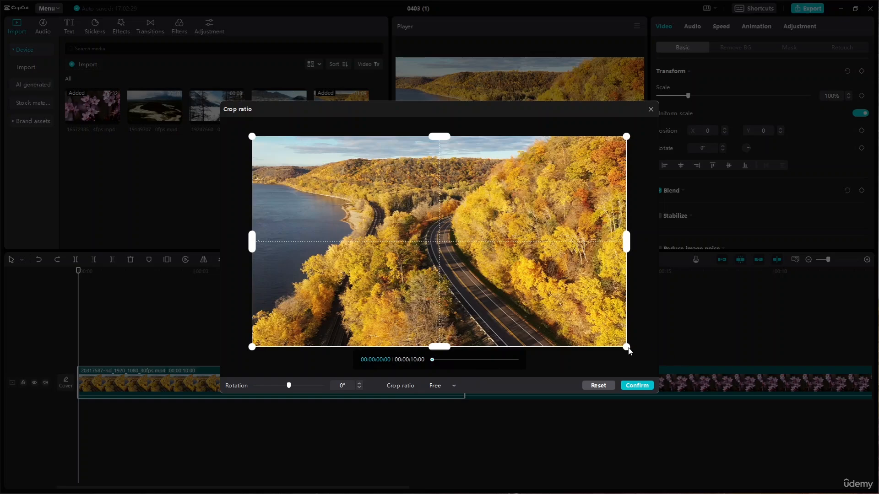
pyautogui.moveTo(628, 350); pyautogui.dragTo(623, 434)
pyautogui.moveTo(626, 347); pyautogui.dragTo(450, 275)
# Preview the clip with a 3:4 crop and set the crop ratio to 4:3
pyautogui.click(455, 385)
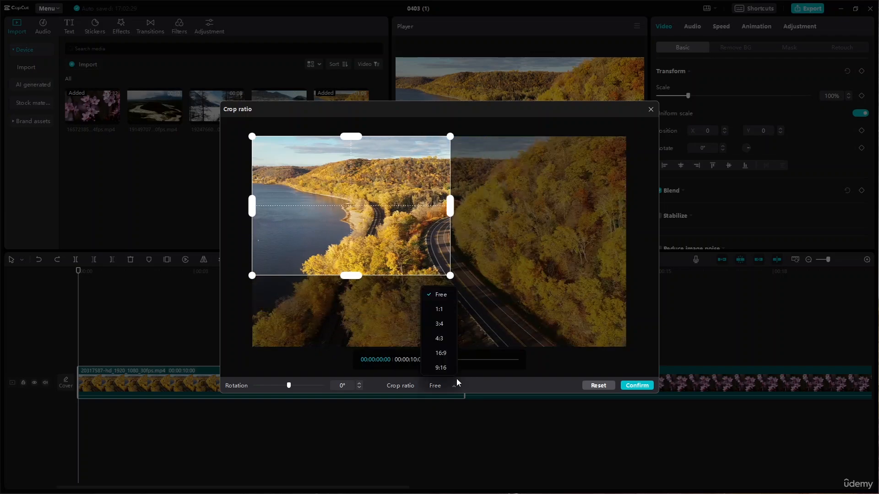
pyautogui.click(448, 324)
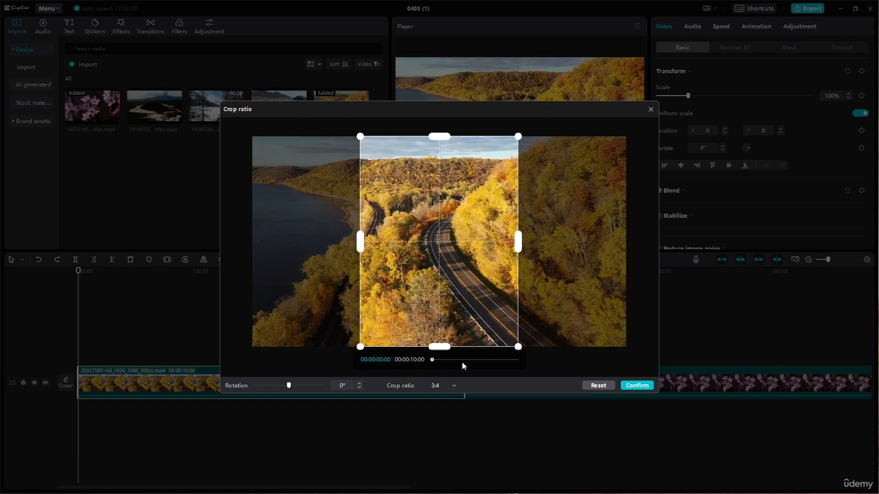
pyautogui.moveTo(435, 360); pyautogui.dragTo(521, 385)
pyautogui.click(457, 385)
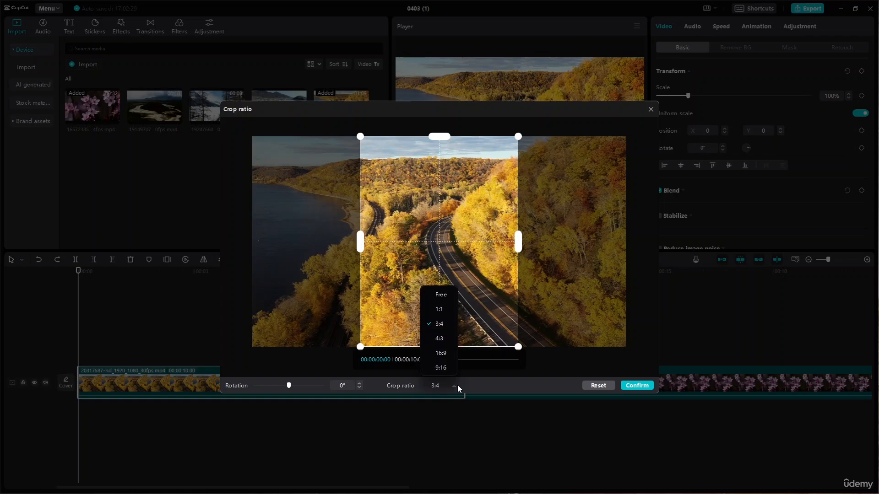
pyautogui.click(446, 321)
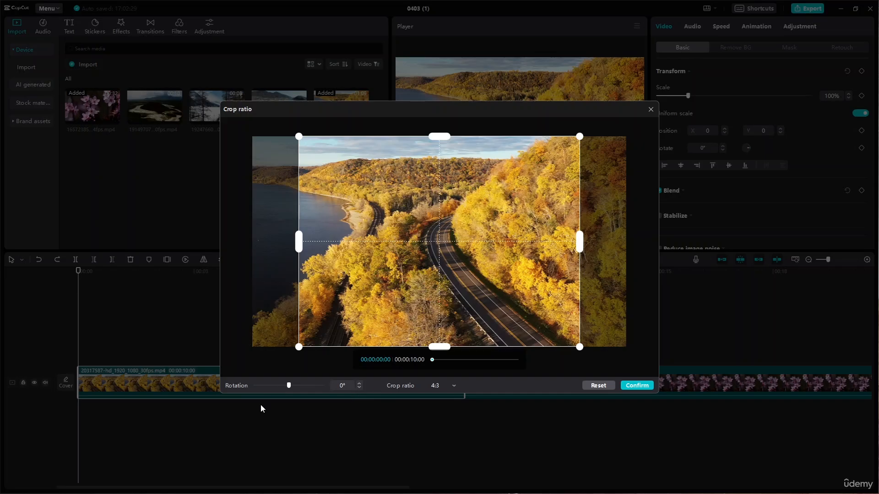
# Rotate the image behind the 4:3 crop frame to -180°, 19° and 5°, shifting the frame to the left and shrinking it slightly
pyautogui.moveTo(288, 387); pyautogui.dragTo(229, 386)
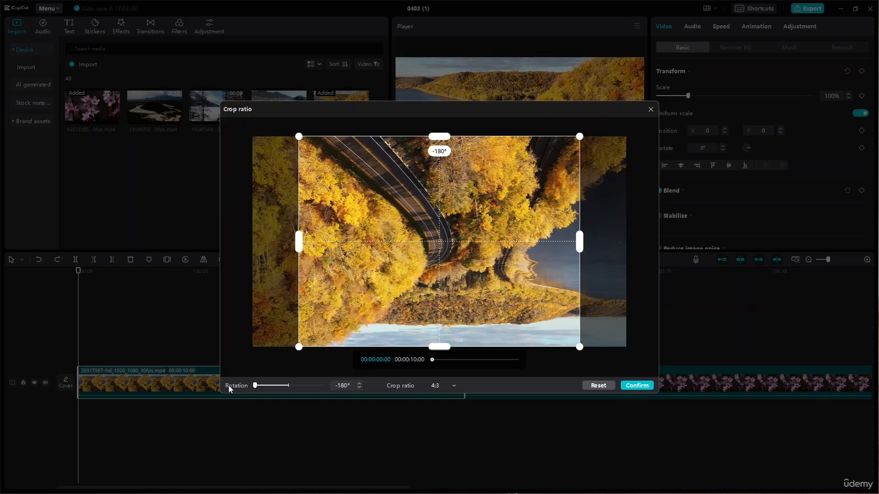
pyautogui.moveTo(228, 386); pyautogui.dragTo(290, 403)
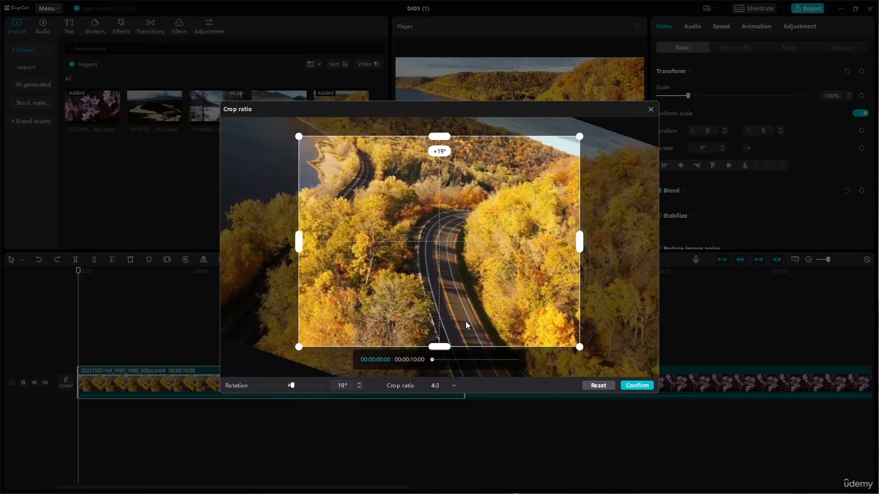
pyautogui.moveTo(444, 157)
pyautogui.mouseDown()
pyautogui.moveTo(466, 157)
pyautogui.moveTo(431, 158)
pyautogui.mouseUp()
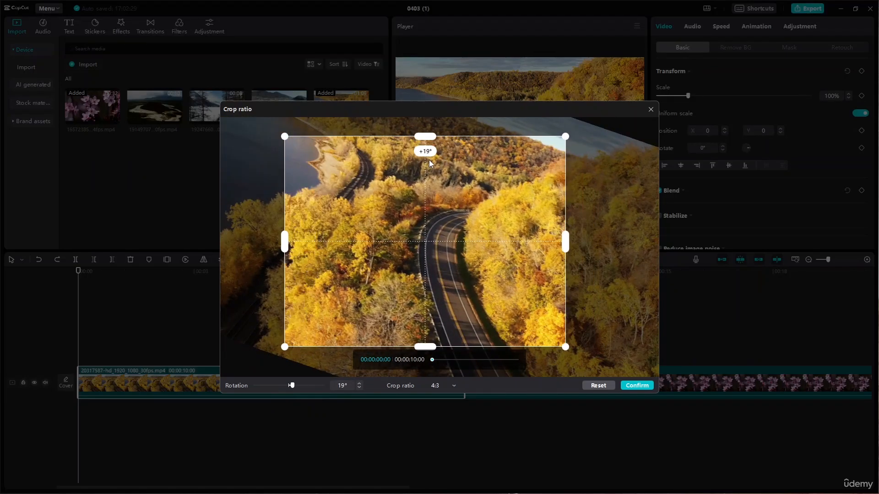
pyautogui.moveTo(290, 387); pyautogui.dragTo(288, 388)
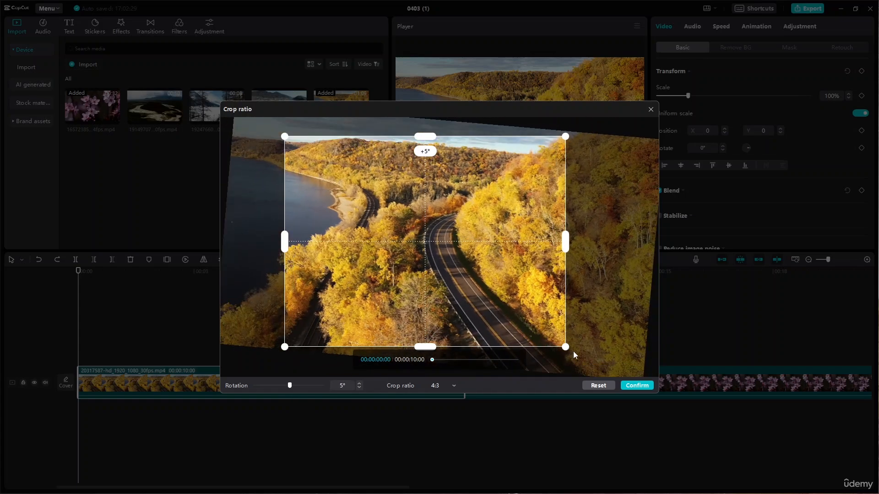
pyautogui.moveTo(567, 350); pyautogui.dragTo(542, 340)
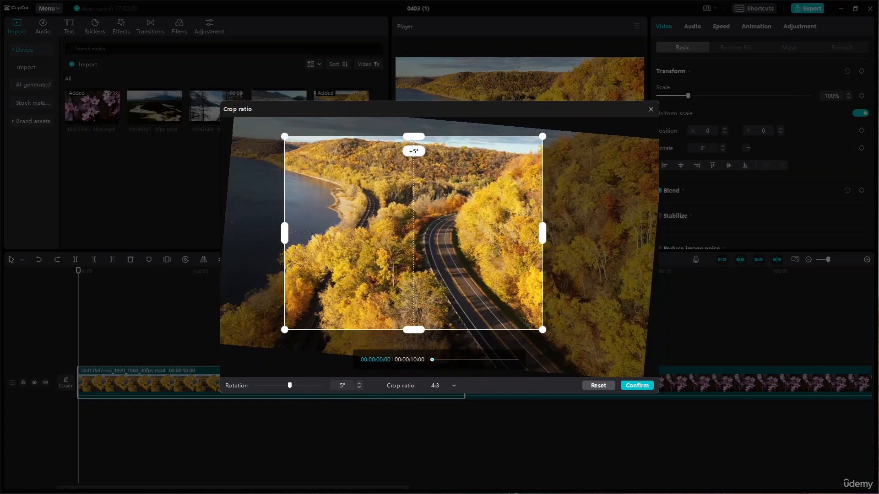
# Set the crop rotation to 0° and enlarge the 4:3 crop frame back to full image height
pyautogui.moveTo(347, 387); pyautogui.dragTo(293, 393)
pyautogui.write('0')
pyautogui.press('Return')
pyautogui.moveTo(544, 331); pyautogui.dragTo(594, 350)
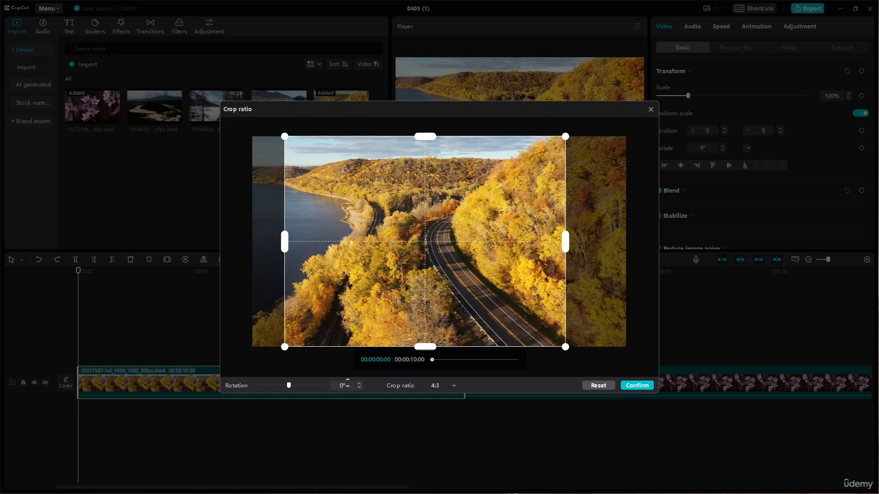
# Set the crop rotation to 45° and switch the crop ratio to 16:9
pyautogui.moveTo(305, 383); pyautogui.dragTo(216, 394)
pyautogui.write('45')
pyautogui.press('Return')
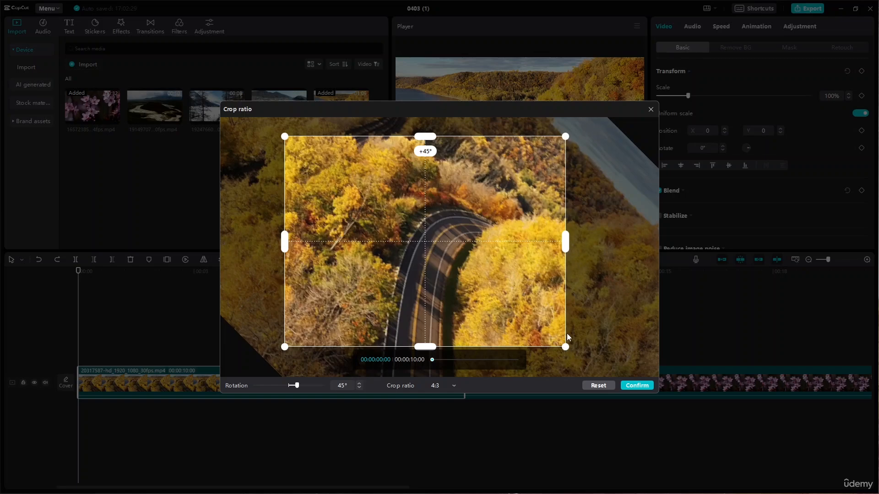
pyautogui.click(451, 385)
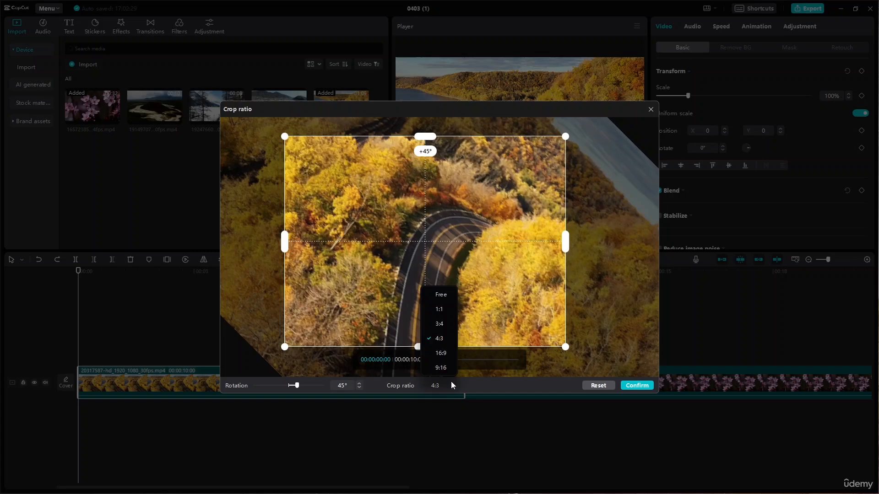
pyautogui.click(442, 354)
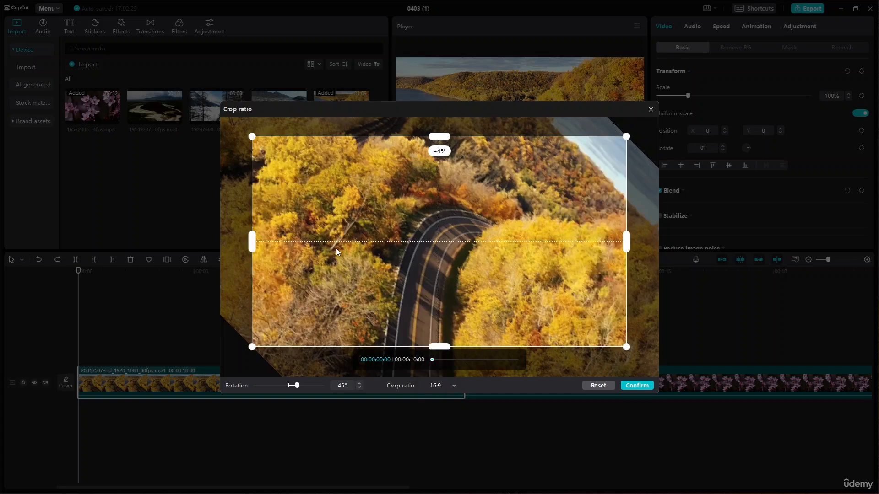
# Try a crop rotation of 50° on the 16:9 frame, followed by 180°
pyautogui.press('Return')
pyautogui.write('50')
pyautogui.press('Return')
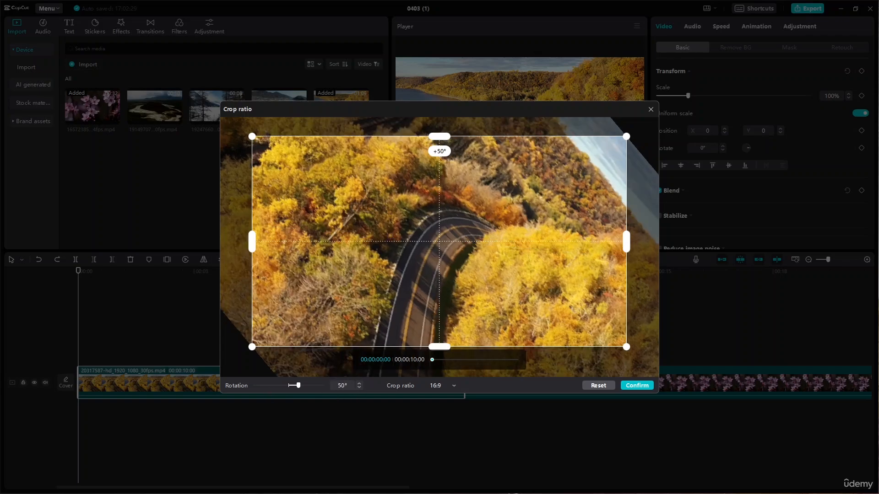
pyautogui.moveTo(346, 386); pyautogui.dragTo(264, 387)
pyautogui.write('180')
pyautogui.press('Return')
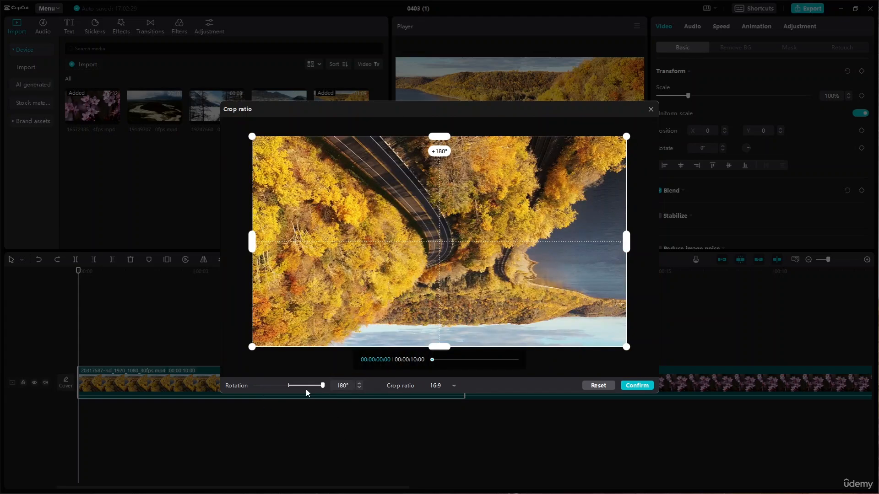
# Set the crop rotation to -20° and turn it back up to the 180° maximum
pyautogui.moveTo(349, 385); pyautogui.dragTo(301, 388)
pyautogui.write('-20')
pyautogui.press('Return')
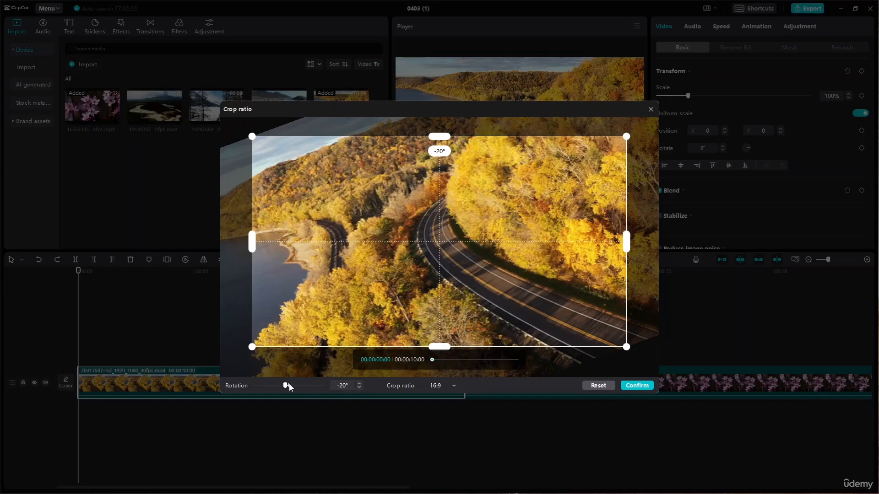
pyautogui.moveTo(286, 386); pyautogui.dragTo(347, 394)
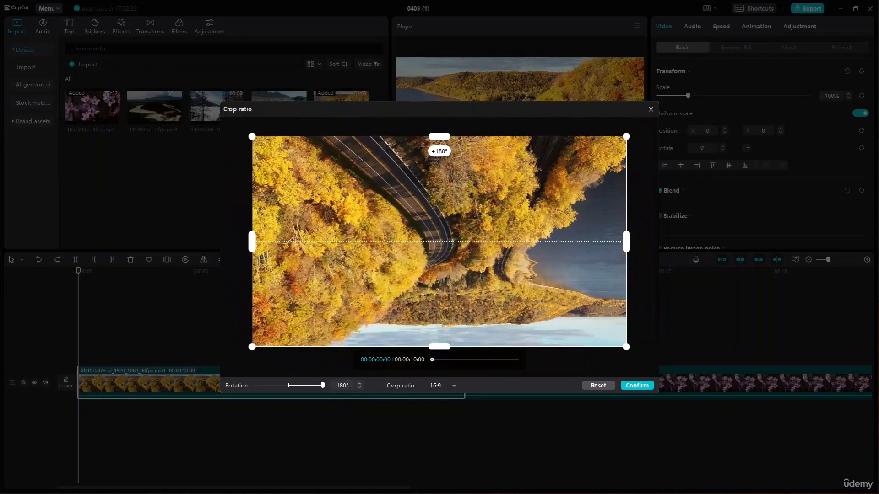
# Lower the crop rotation in single-degree increments down to 168°
pyautogui.moveTo(349, 387); pyautogui.dragTo(262, 393)
pyautogui.click(373, 383)
pyautogui.click(358, 387)
pyautogui.click(357, 387)
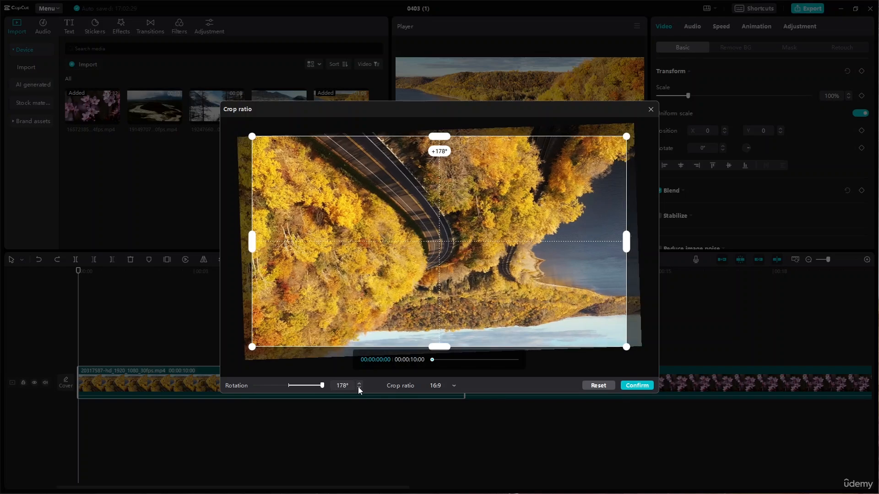
pyautogui.click(359, 388)
pyautogui.click(358, 388)
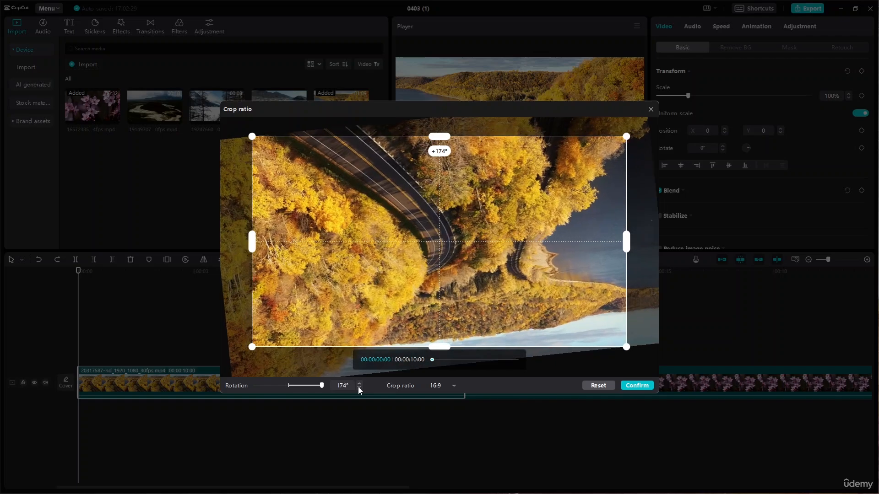
pyautogui.click(359, 388)
pyautogui.click(358, 388)
pyautogui.click(359, 385)
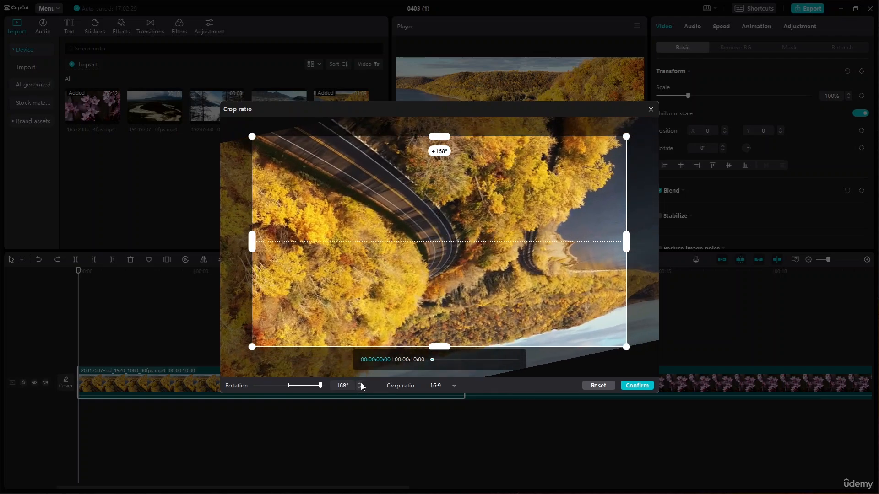
# Raise the crop rotation in single-degree increments back up to 180°
pyautogui.click(361, 383)
pyautogui.click(361, 383)
pyautogui.click(361, 383)
pyautogui.click(361, 383)
pyautogui.click(358, 384)
pyautogui.click(357, 385)
pyautogui.click(357, 385)
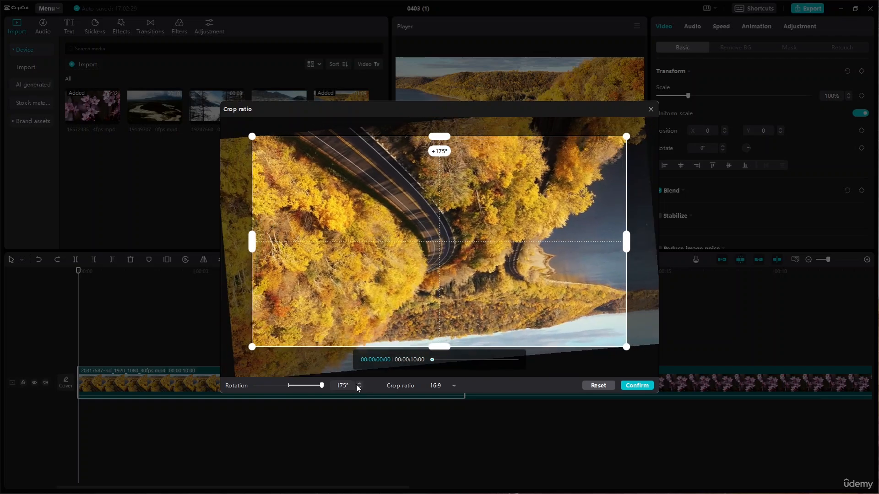
pyautogui.click(357, 385)
pyautogui.click(356, 384)
pyautogui.click(357, 384)
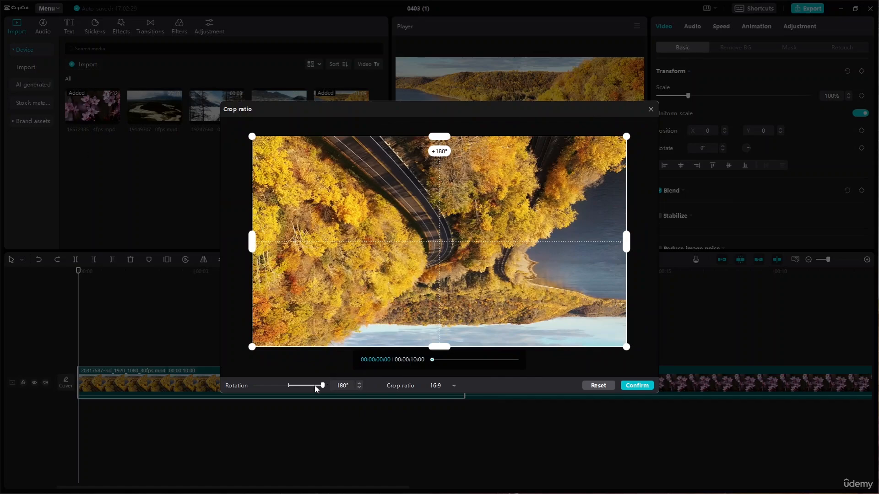
# Set the crop rotation to 0°, pull in the frame's upper-left corner and reset the crop settings
pyautogui.click(343, 385)
pyautogui.doubleClick(343, 385)
pyautogui.write('0')
pyautogui.press('Return')
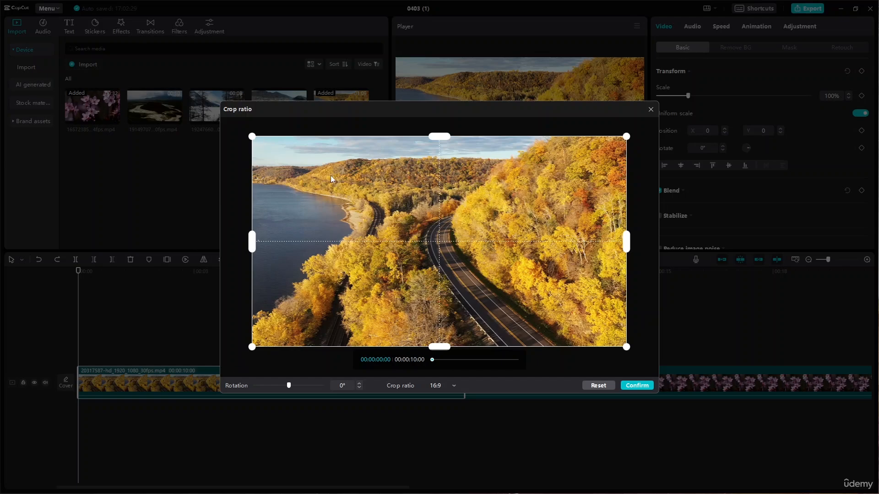
pyautogui.moveTo(253, 137); pyautogui.dragTo(275, 149)
pyautogui.click(597, 385)
# Try a 4:3 crop rotated by 54°, reset the crop settings and apply the full uncropped image
pyautogui.click(453, 386)
pyautogui.click(452, 345)
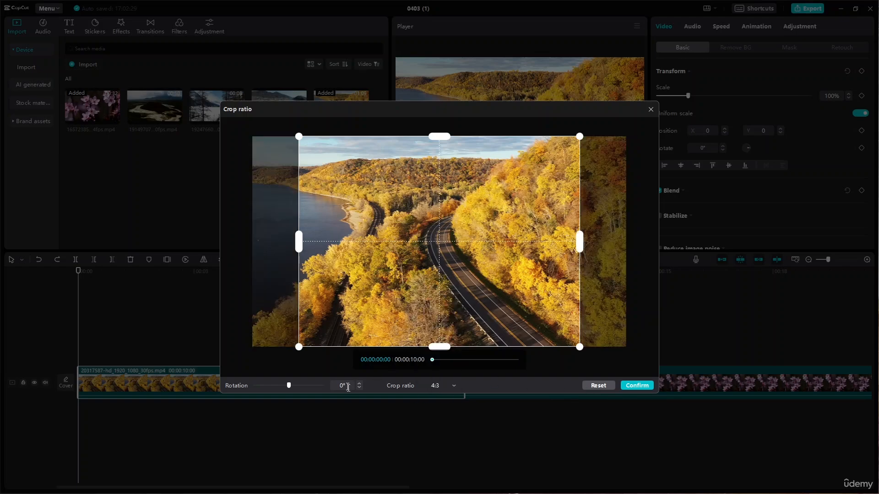
pyautogui.write('54')
pyautogui.press('Return')
pyautogui.click(586, 389)
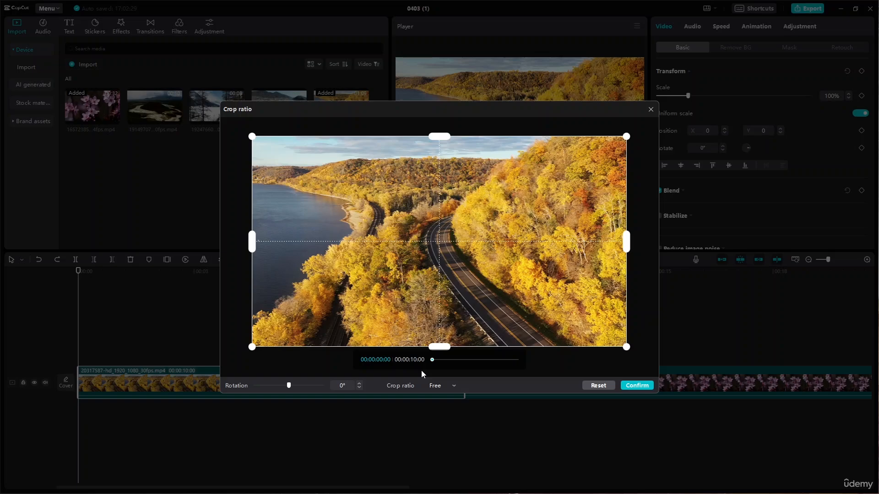
pyautogui.click(638, 386)
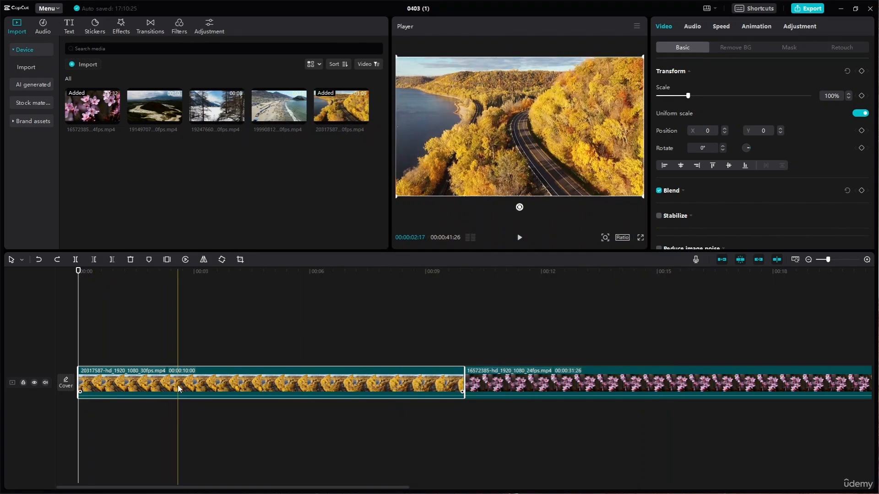
# Crop the autumn road clip to 4:3 and play it in the preview
pyautogui.click(240, 259)
pyautogui.click(437, 388)
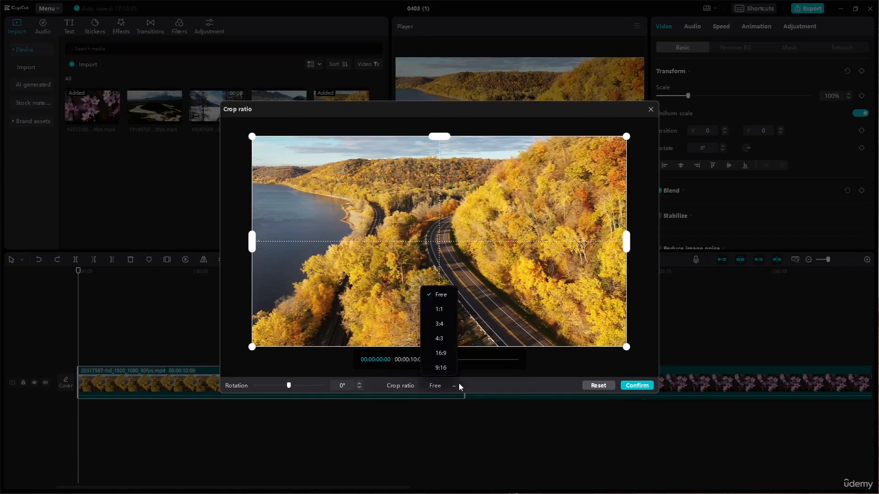
pyautogui.click(440, 338)
pyautogui.click(636, 385)
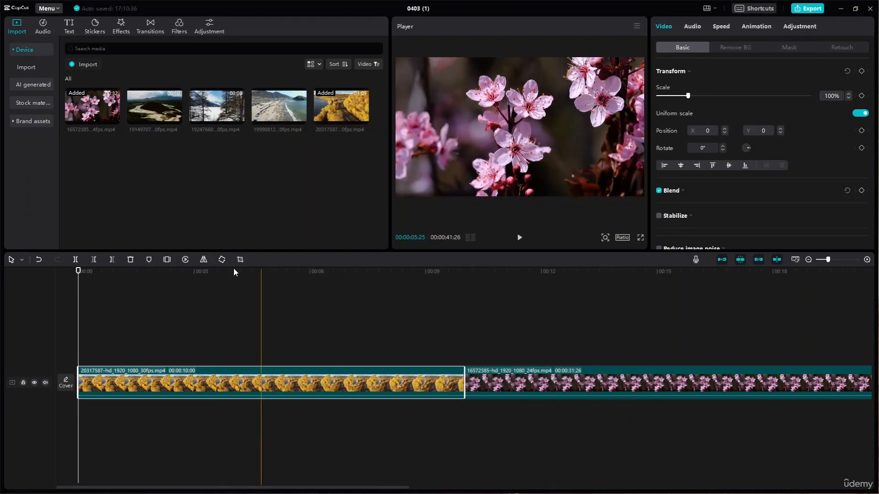
pyautogui.press('space')
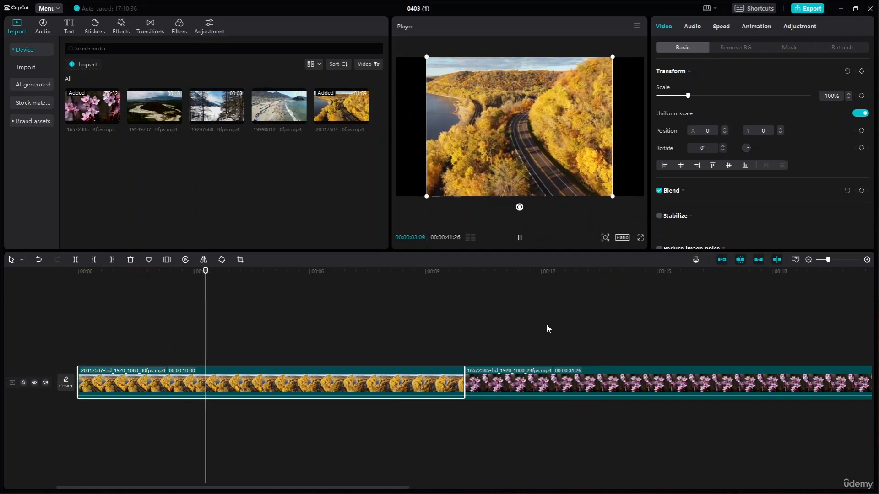
# Delete the pink blossom clip from the timeline and move the playhead to about 00:00:00:14
pyautogui.click(571, 382)
pyautogui.press('Delete')
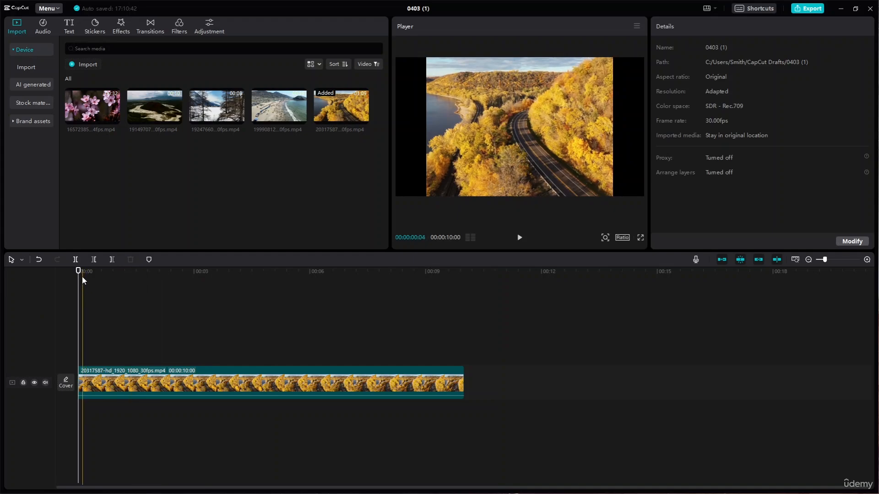
pyautogui.moveTo(78, 272); pyautogui.dragTo(97, 271)
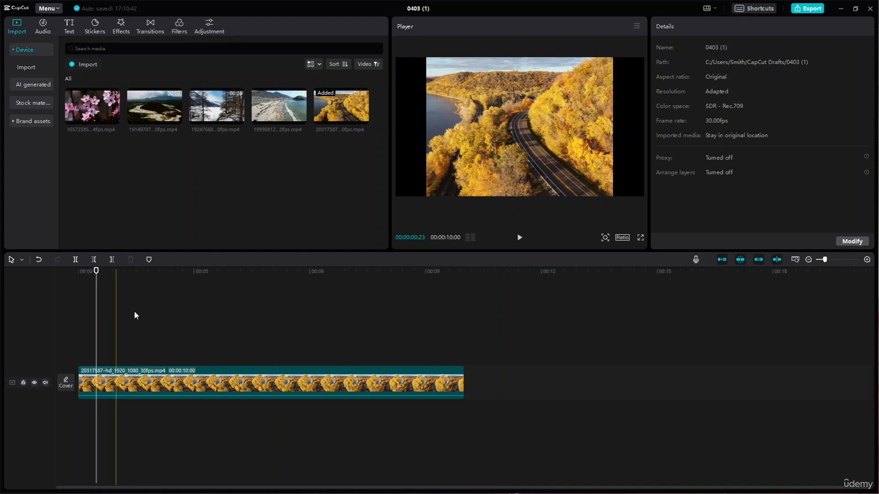
# Change the autumn road clip's crop ratio to Free and apply it
pyautogui.click(293, 369)
pyautogui.click(240, 259)
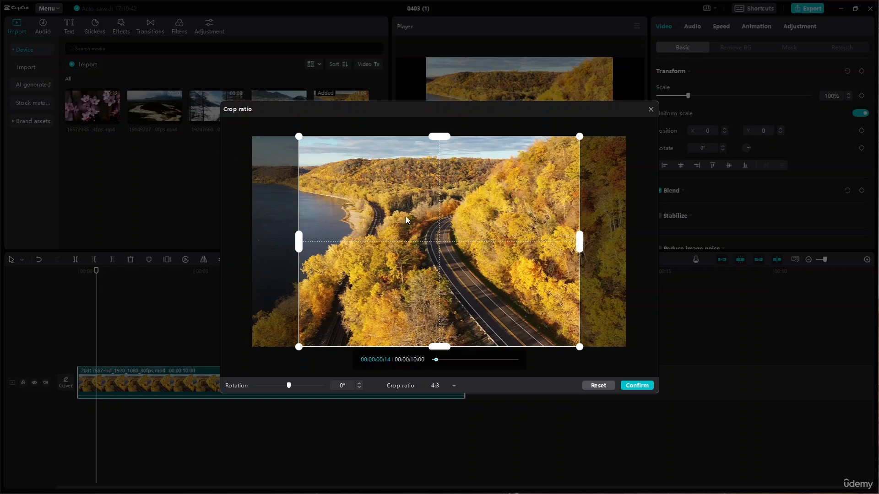
pyautogui.click(455, 388)
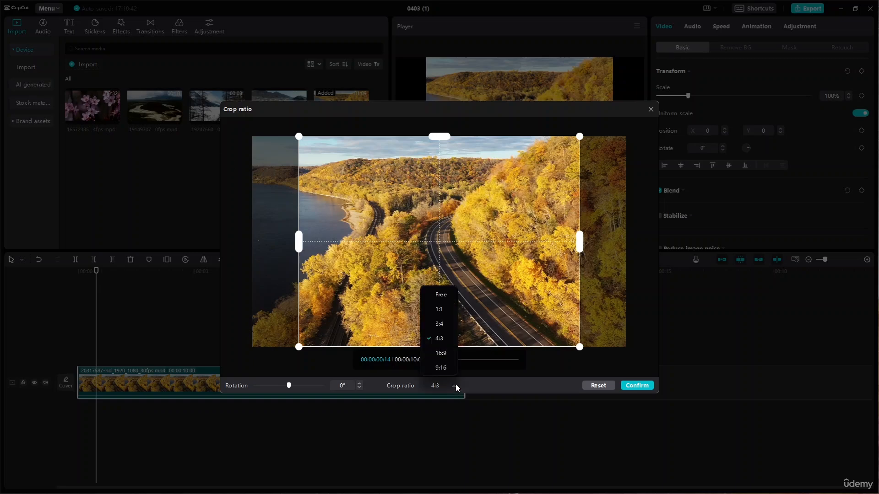
pyautogui.click(439, 297)
pyautogui.click(641, 387)
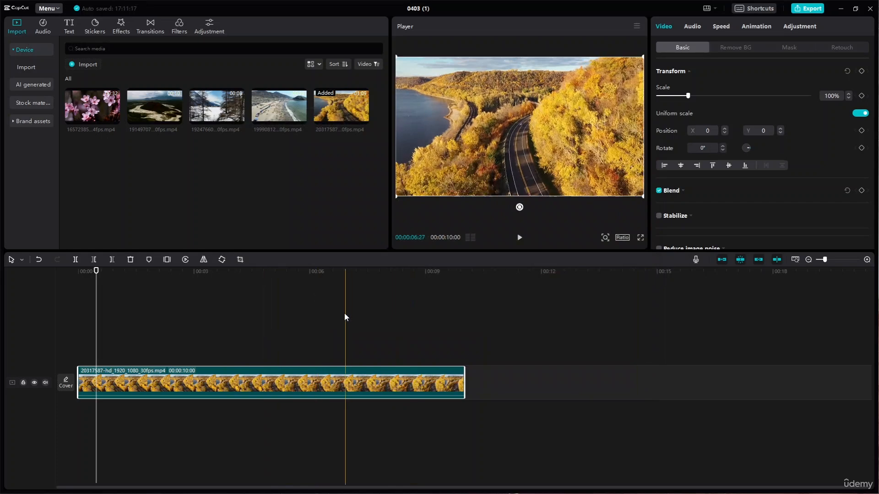
# Review the player's display controls: aspect ratio options, a zoomed-out preview and the full-screen view
pyautogui.click(621, 237)
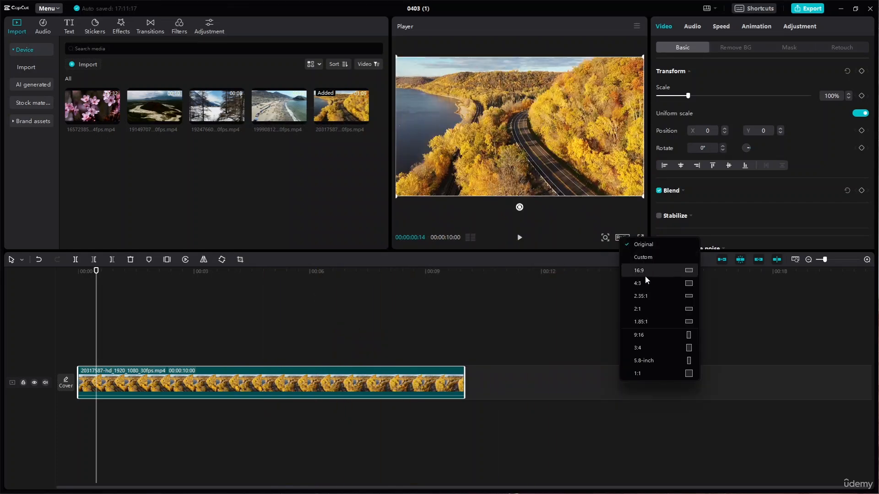
pyautogui.click(617, 238)
pyautogui.click(604, 238)
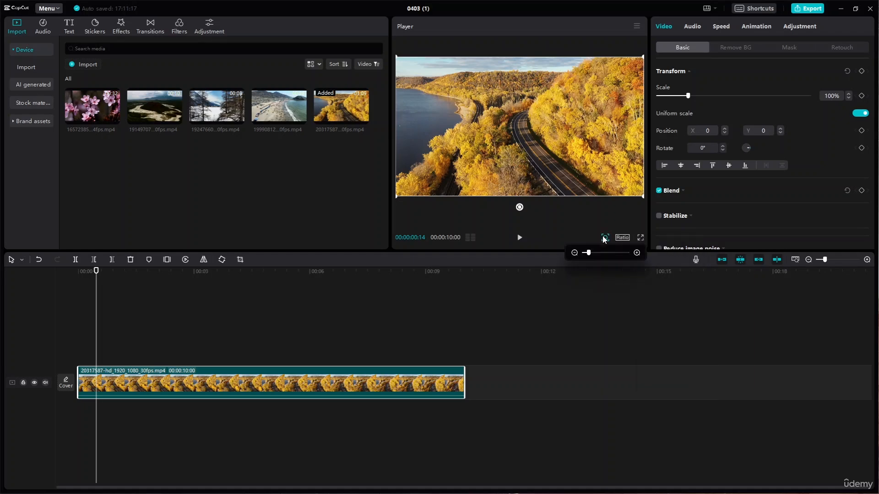
pyautogui.moveTo(588, 253); pyautogui.dragTo(510, 254)
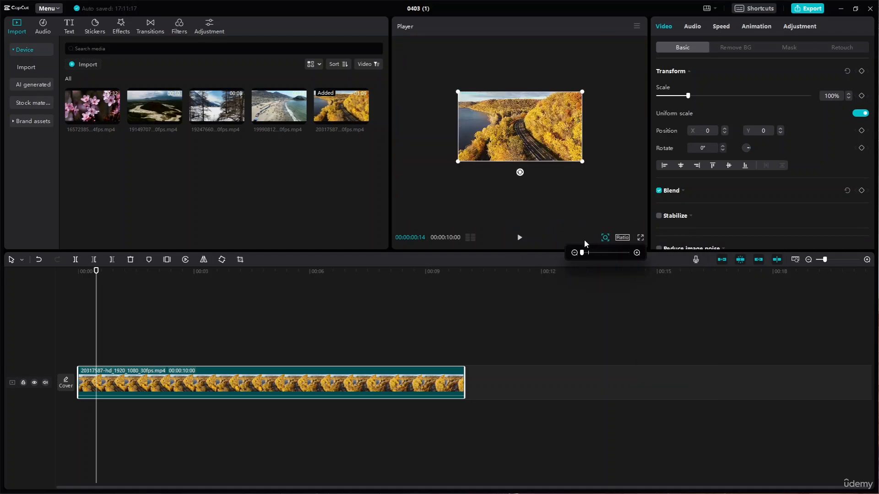
pyautogui.click(640, 238)
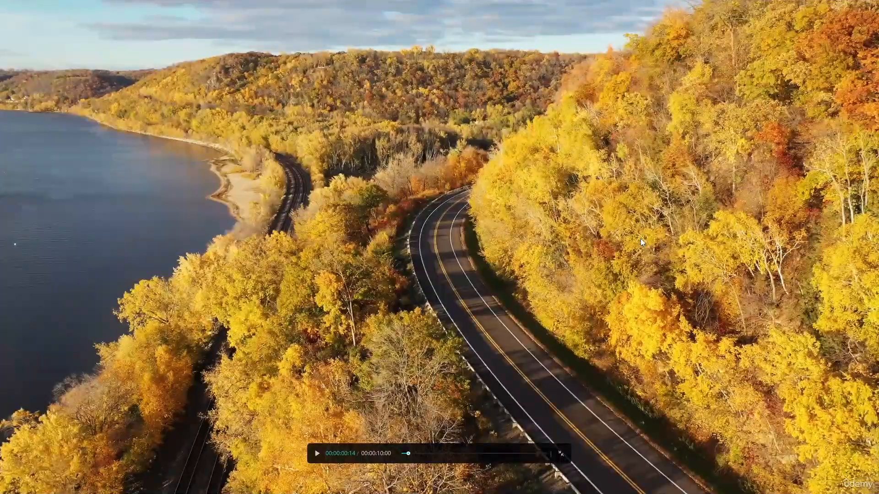
pyautogui.press('Escape')
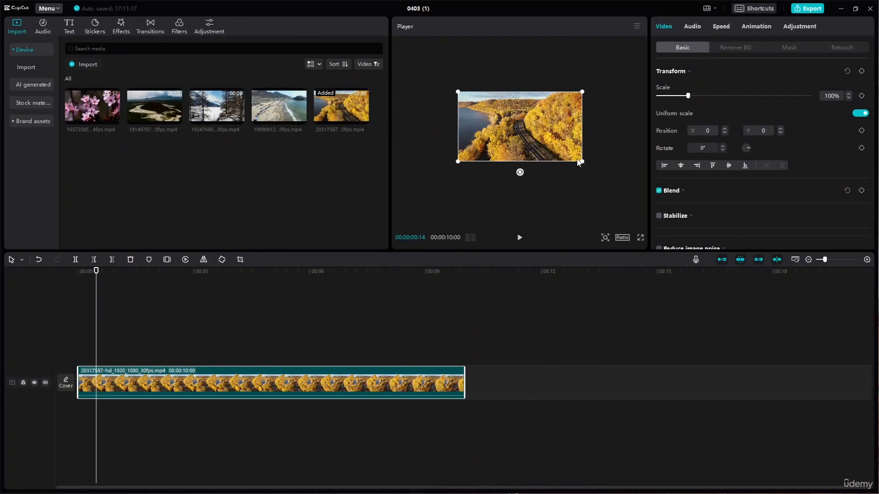
# Try to resize the zoomed-out player preview by its corner and restore it to fit the player
pyautogui.moveTo(582, 161); pyautogui.dragTo(588, 182)
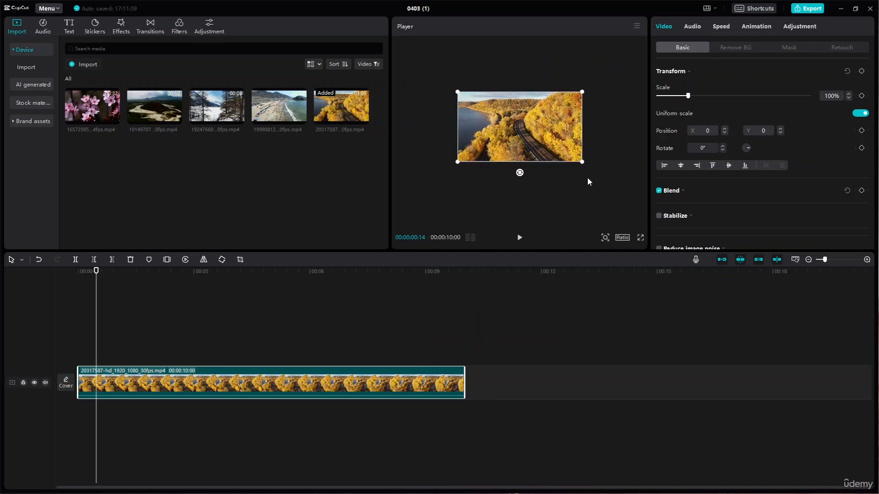
pyautogui.click(618, 239)
pyautogui.click(601, 236)
pyautogui.click(604, 238)
pyautogui.moveTo(583, 252); pyautogui.dragTo(589, 256)
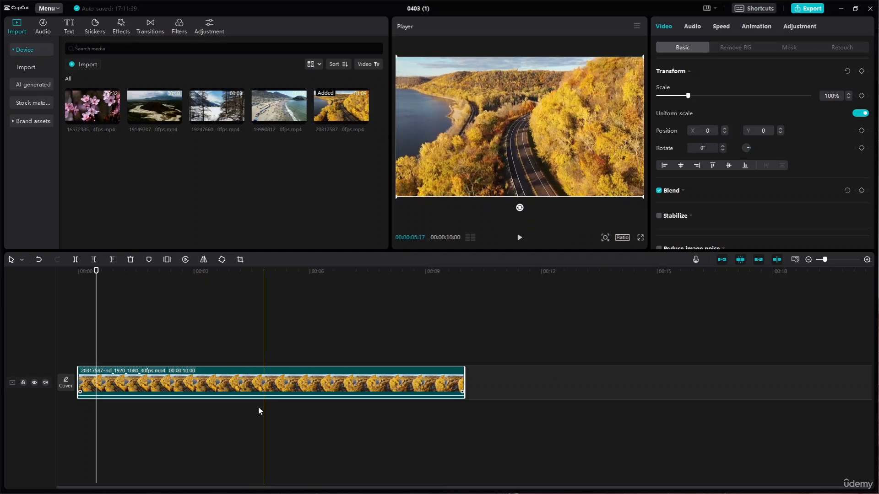
# Rotate the autumn road clip in 90° increments through repeated full turns until its rotation is 2160°
pyautogui.click(222, 260)
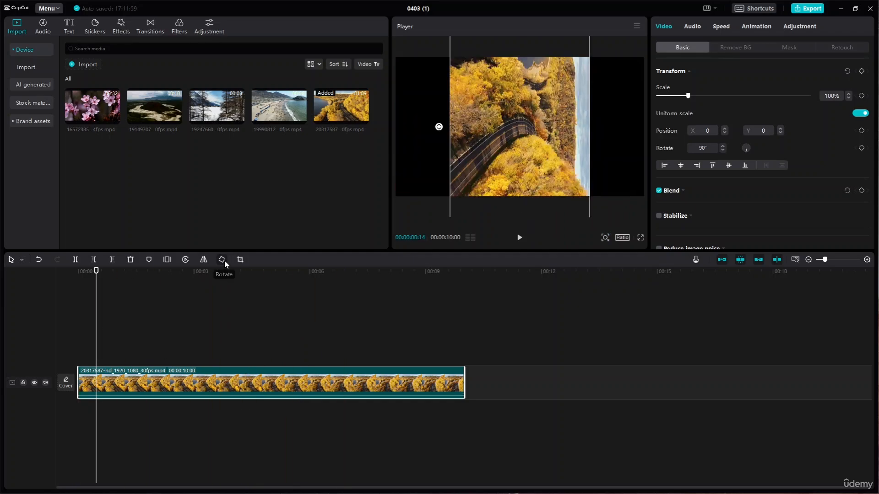
pyautogui.click(224, 260)
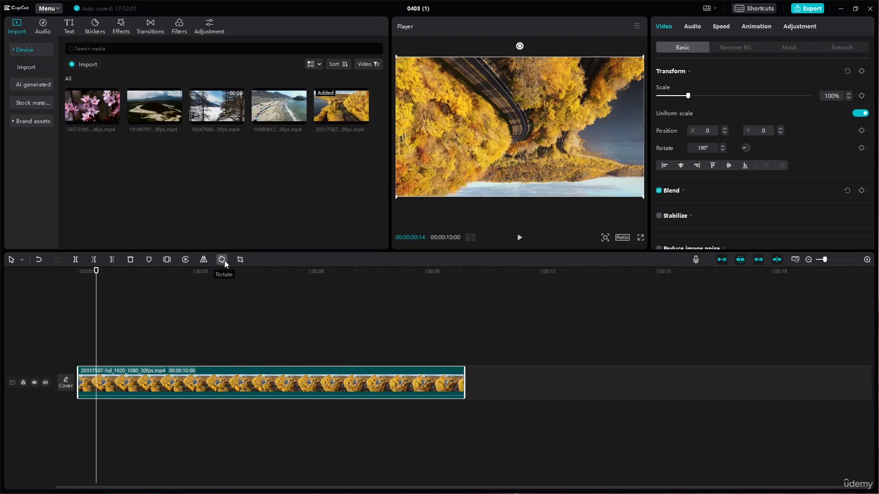
pyautogui.click(224, 260)
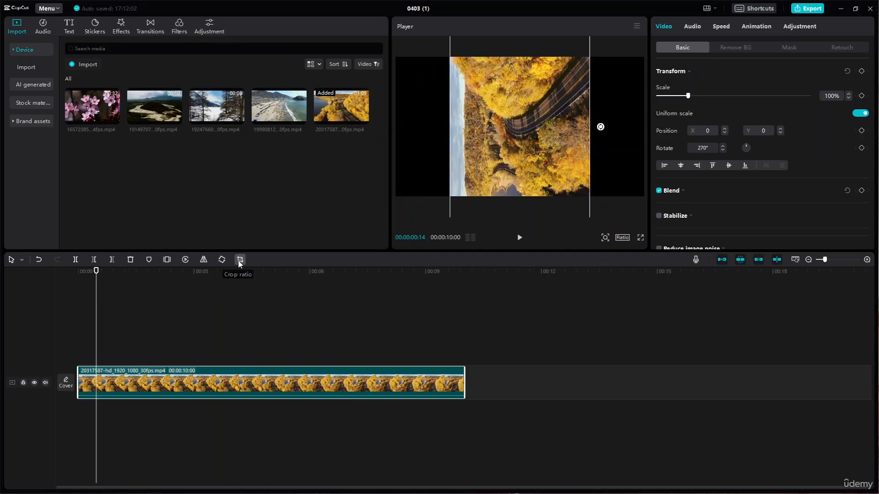
pyautogui.click(223, 259)
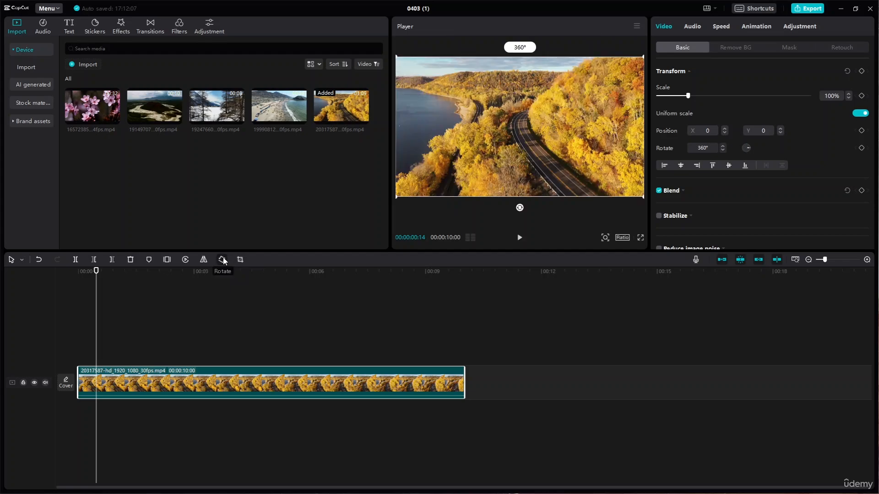
pyautogui.click(223, 260)
pyautogui.click(223, 260)
pyautogui.click(223, 260)
pyautogui.click(223, 260)
pyautogui.click(222, 260)
pyautogui.click(223, 259)
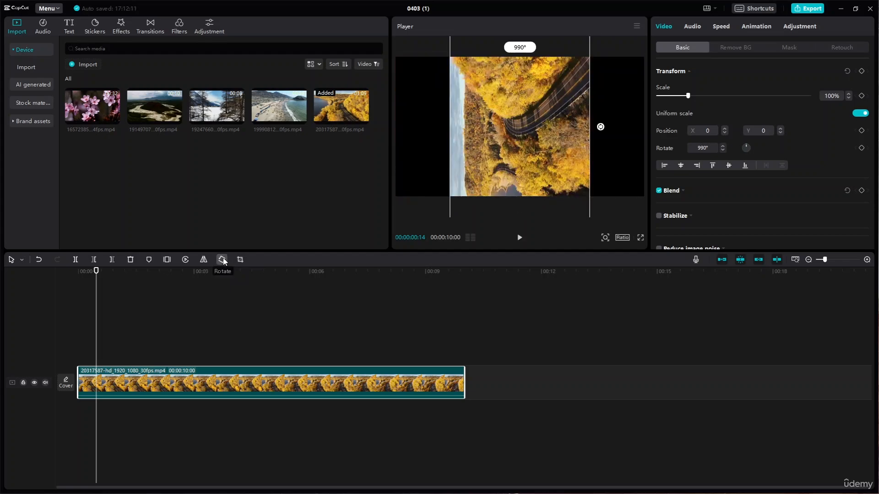
pyautogui.click(223, 260)
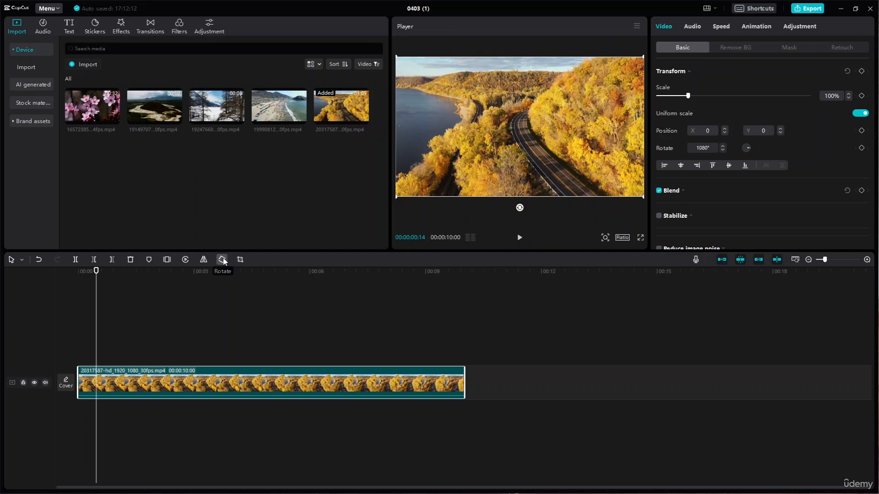
pyautogui.click(223, 259)
pyautogui.click(223, 260)
pyautogui.click(223, 259)
pyautogui.click(223, 260)
pyautogui.click(223, 259)
pyautogui.click(223, 260)
pyautogui.click(223, 259)
pyautogui.click(223, 260)
pyautogui.click(222, 260)
pyautogui.click(222, 259)
pyautogui.click(221, 260)
pyautogui.click(221, 260)
# Set a custom project resolution of 1376 x 766, save the project settings and play the clip
pyautogui.click(628, 240)
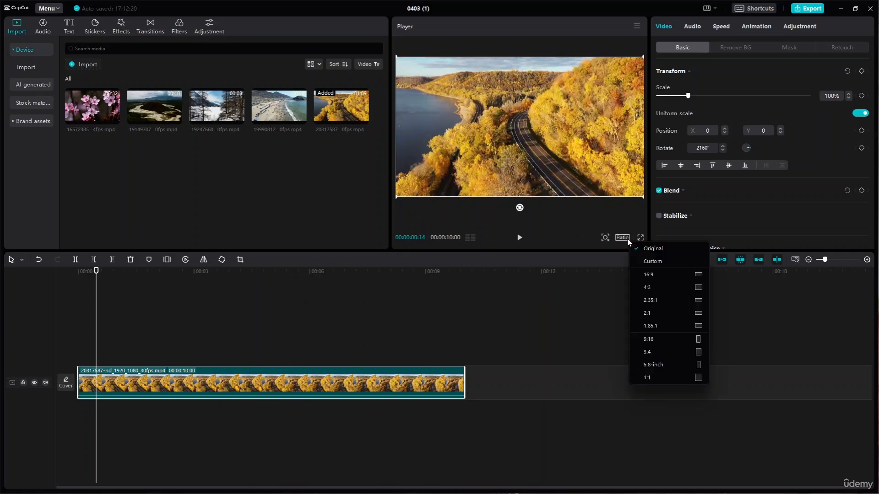
pyautogui.click(658, 260)
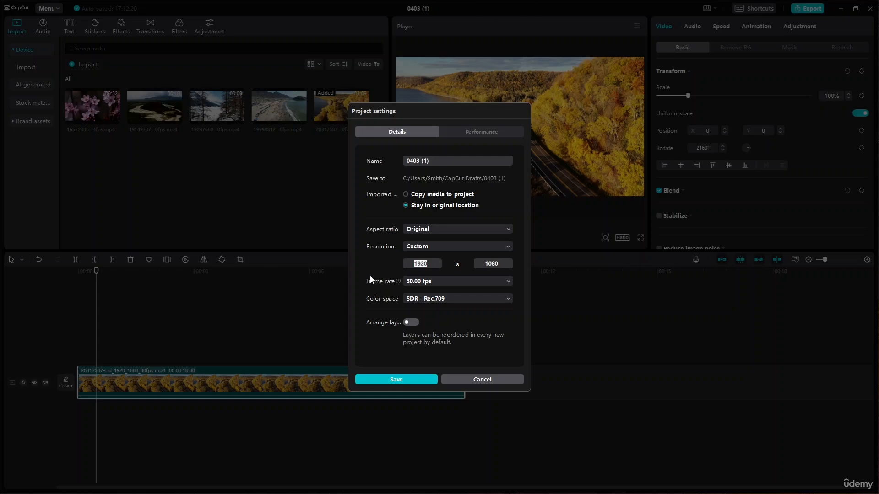
pyautogui.doubleClick(504, 264)
pyautogui.doubleClick(427, 265)
pyautogui.write('1376')
pyautogui.moveTo(444, 265); pyautogui.dragTo(413, 265)
pyautogui.write('765')
pyautogui.click(418, 380)
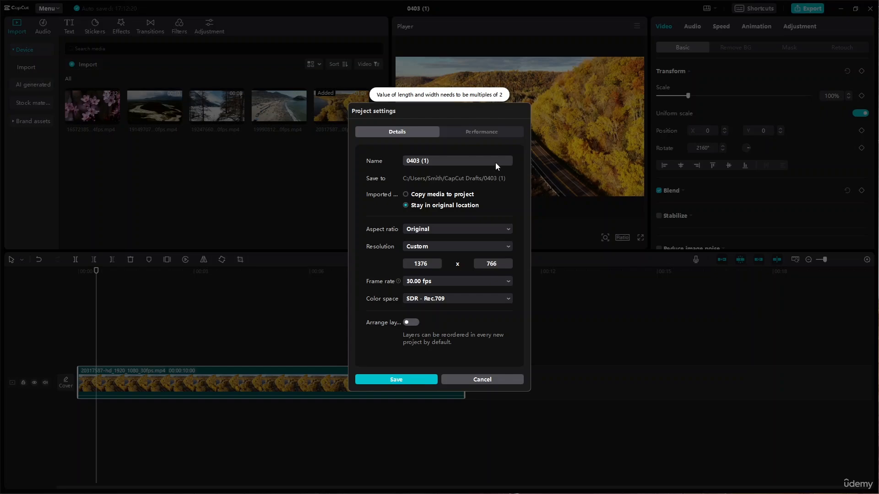
pyautogui.click(414, 380)
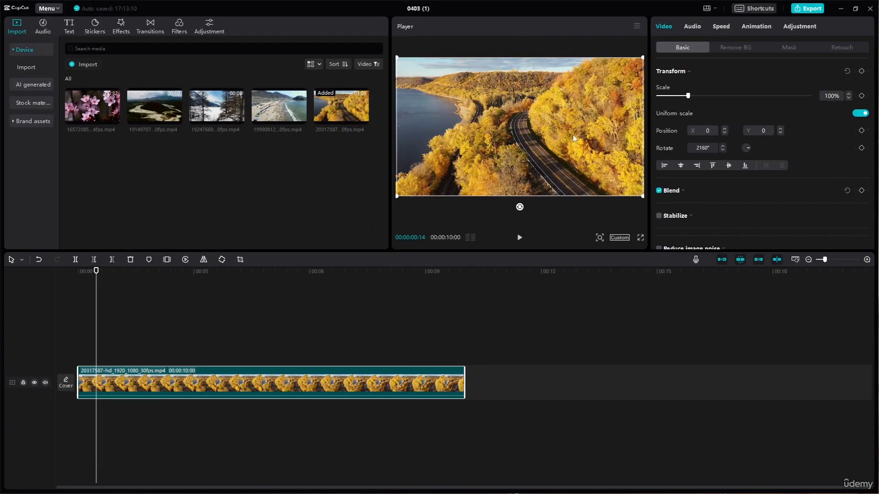
pyautogui.click(521, 244)
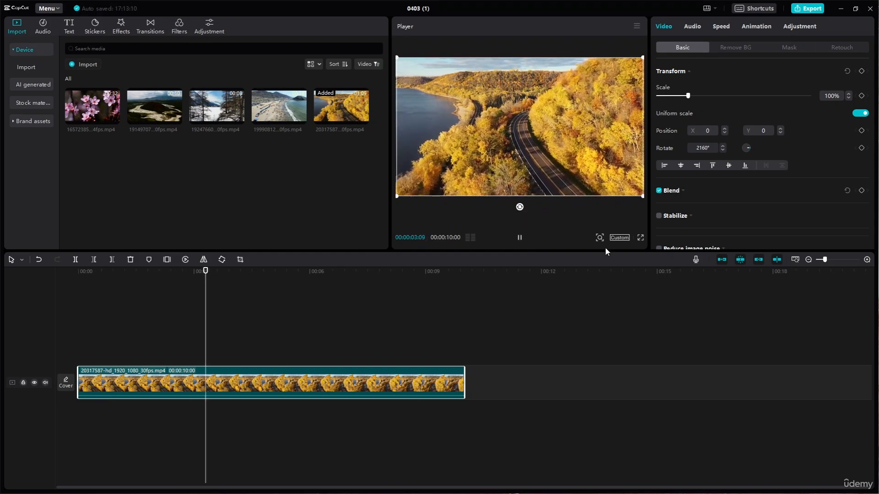
# Try the player's landscape aspect ratios in turn: 16:9, 4:3, 2.35:1 and 2:1
pyautogui.click(617, 238)
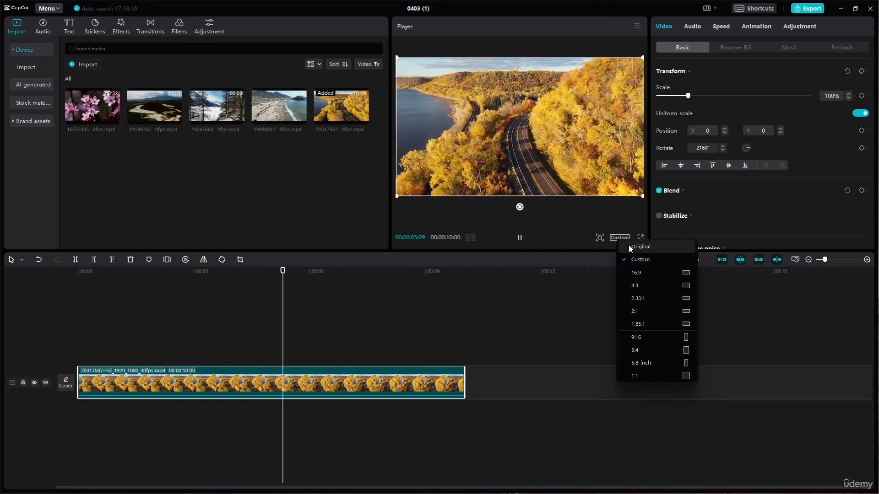
pyautogui.click(628, 245)
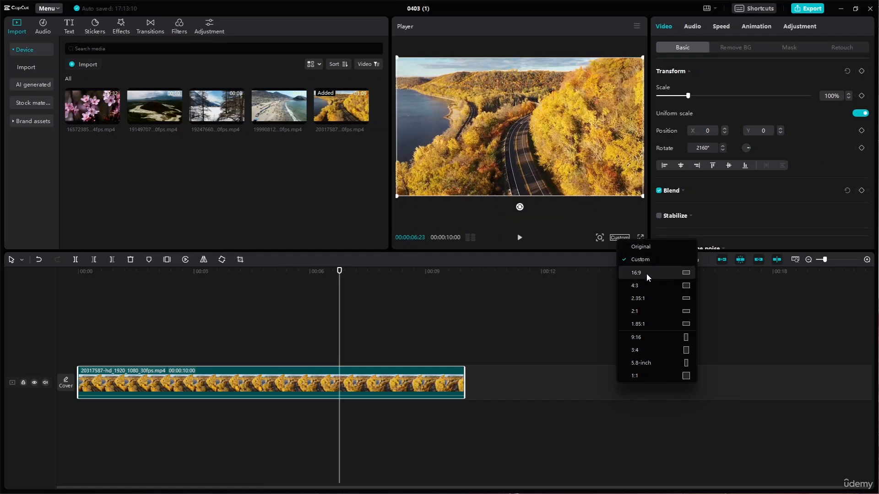
pyautogui.click(646, 274)
pyautogui.click(622, 235)
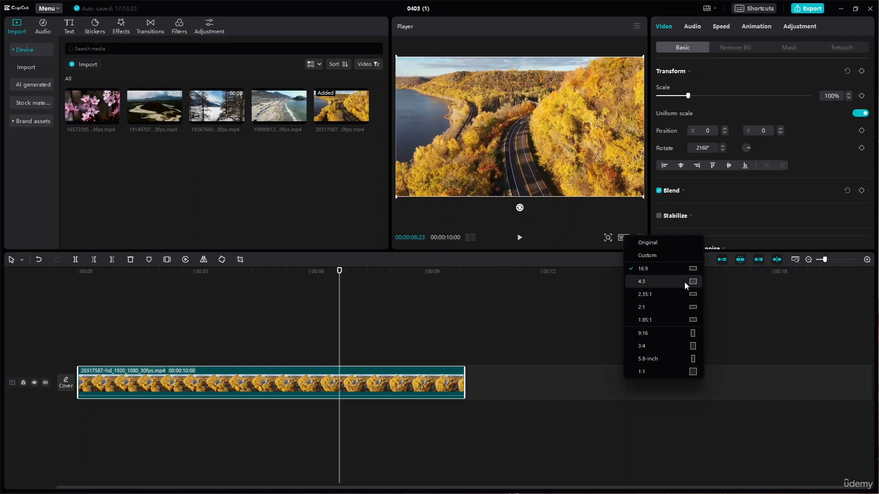
pyautogui.click(682, 282)
pyautogui.click(625, 238)
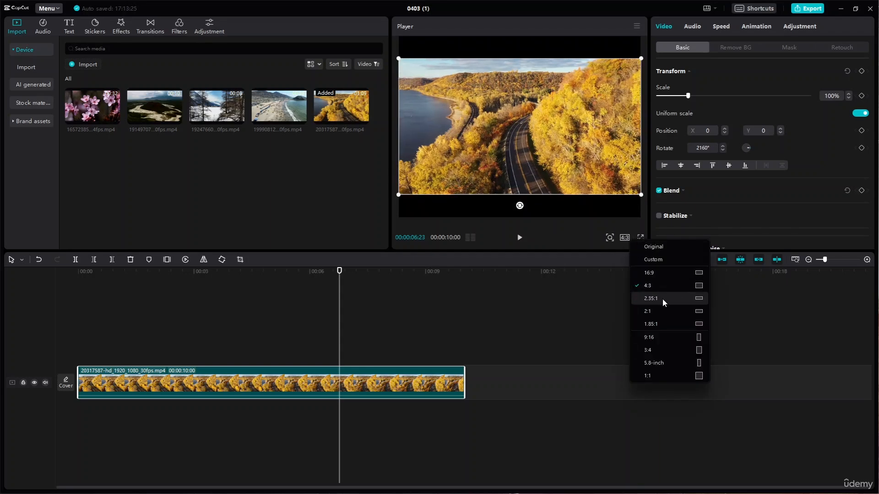
pyautogui.click(663, 298)
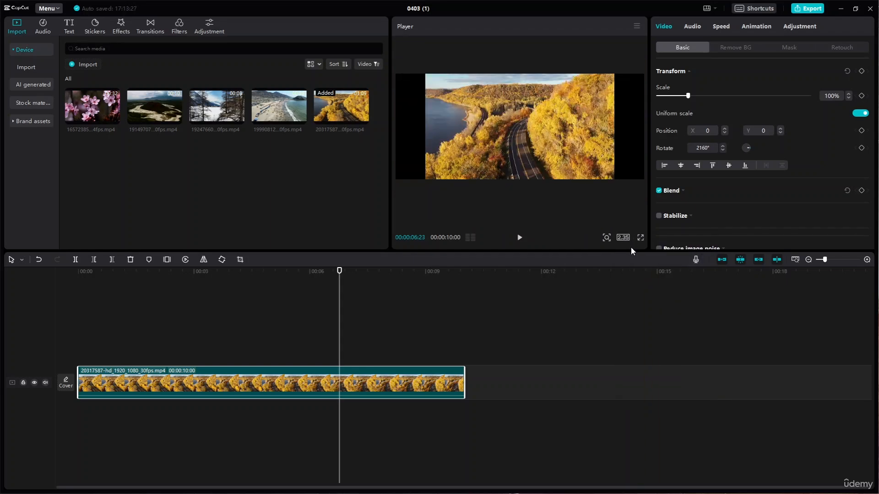
pyautogui.click(623, 238)
pyautogui.click(652, 310)
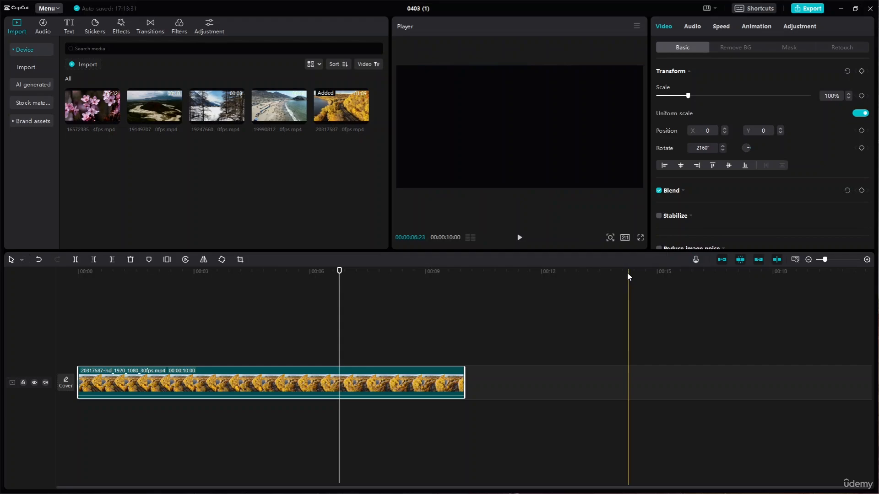
# Try the 1:1, 5.8-inch and 9:16 player aspect ratios, and finish by setting the ratio to 16:9
pyautogui.click(624, 237)
pyautogui.click(653, 378)
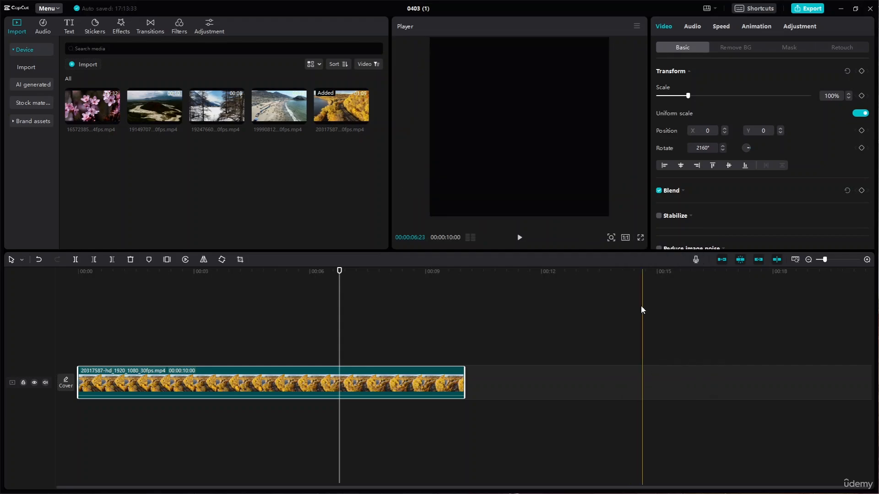
pyautogui.click(624, 237)
pyautogui.click(667, 361)
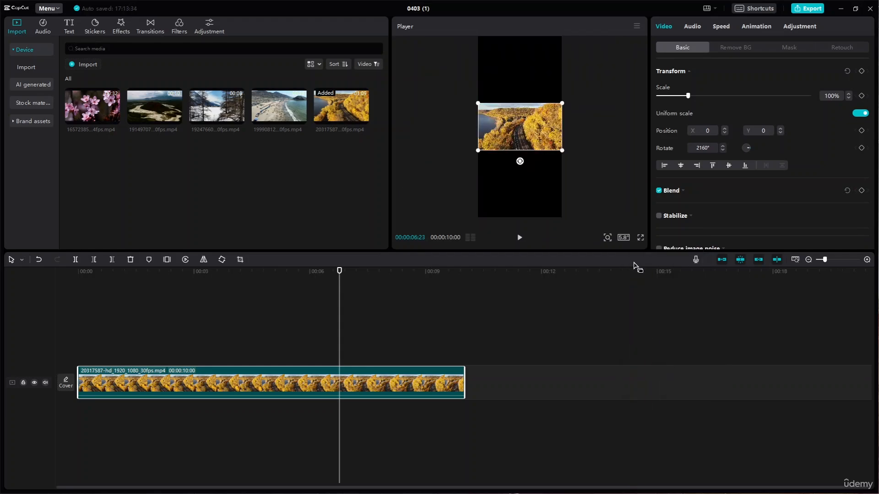
pyautogui.click(623, 238)
pyautogui.click(647, 337)
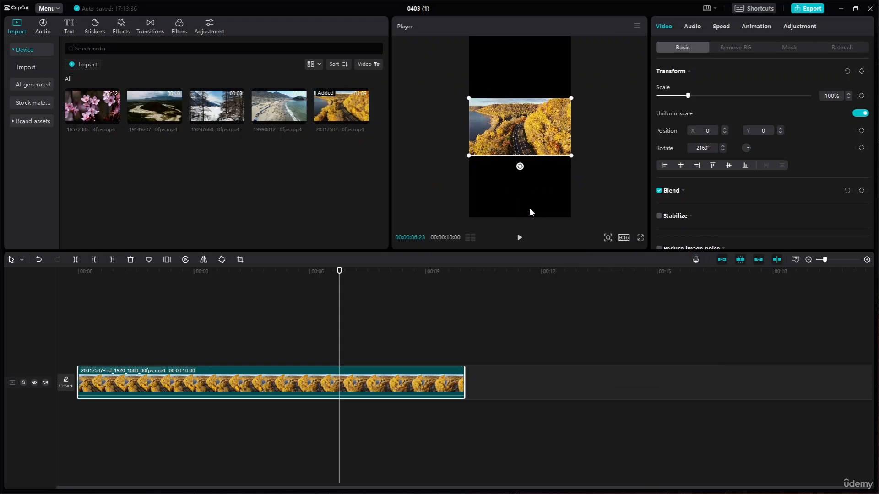
pyautogui.click(623, 238)
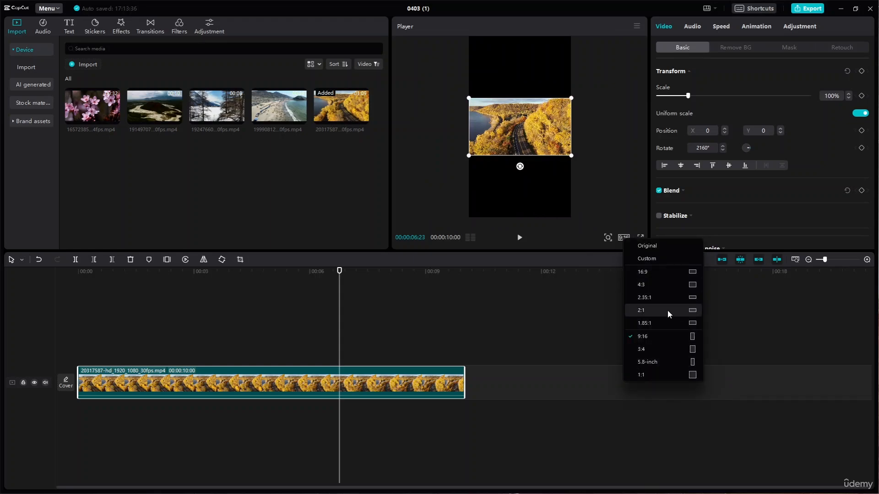
pyautogui.click(671, 271)
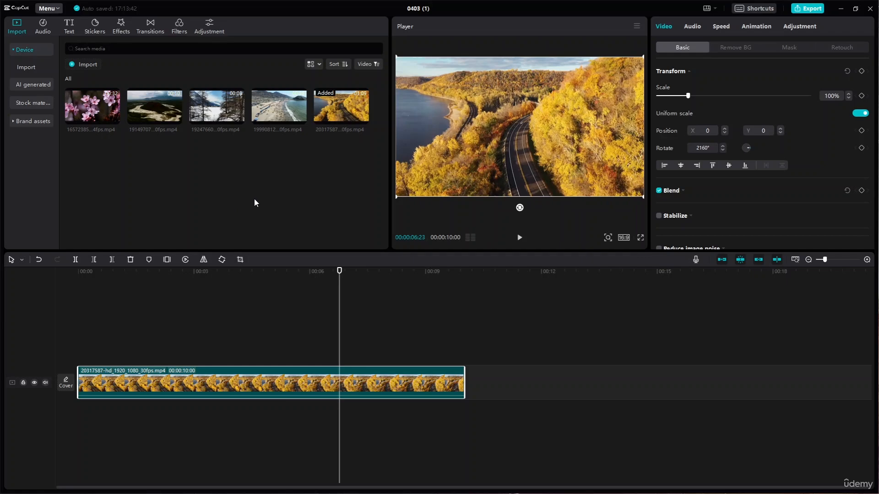
# Review the aspect ratio options in the custom project settings, choose a frame rate above 30 fps and save
pyautogui.click(623, 237)
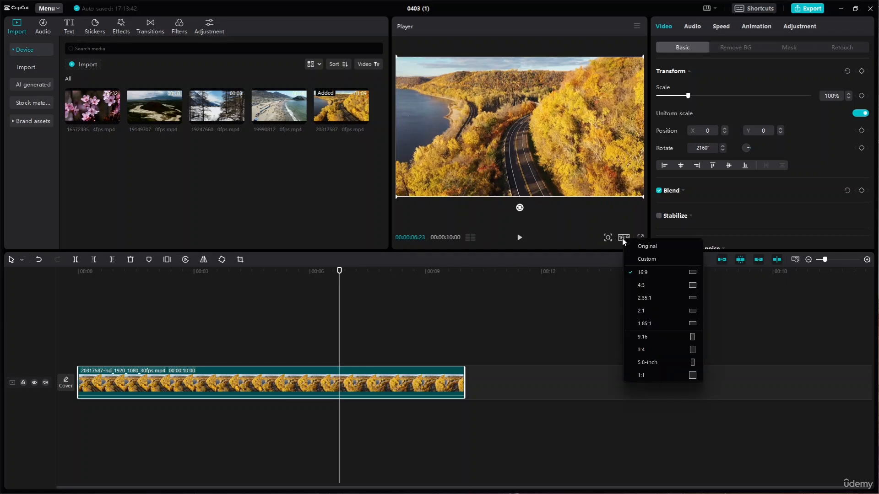
pyautogui.click(660, 261)
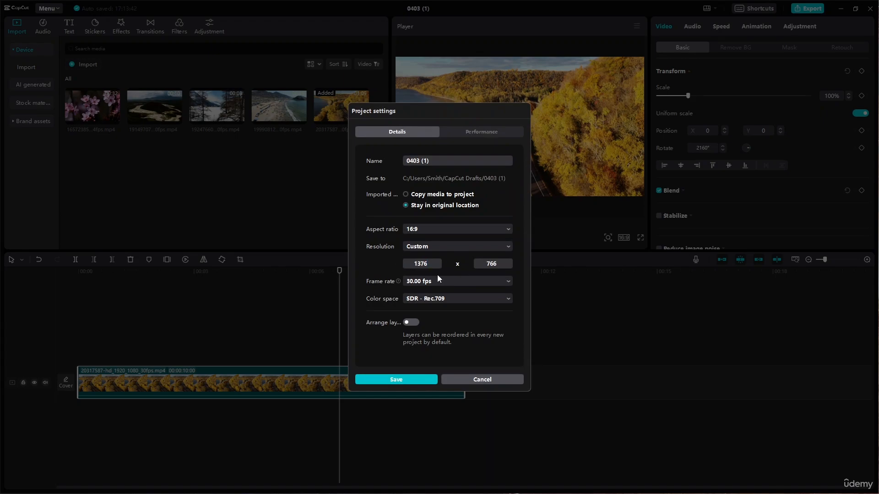
pyautogui.click(441, 229)
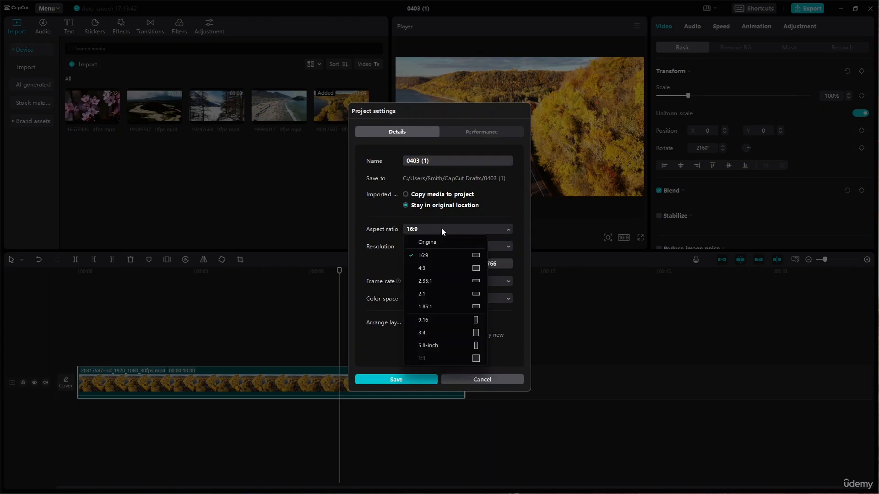
pyautogui.click(468, 225)
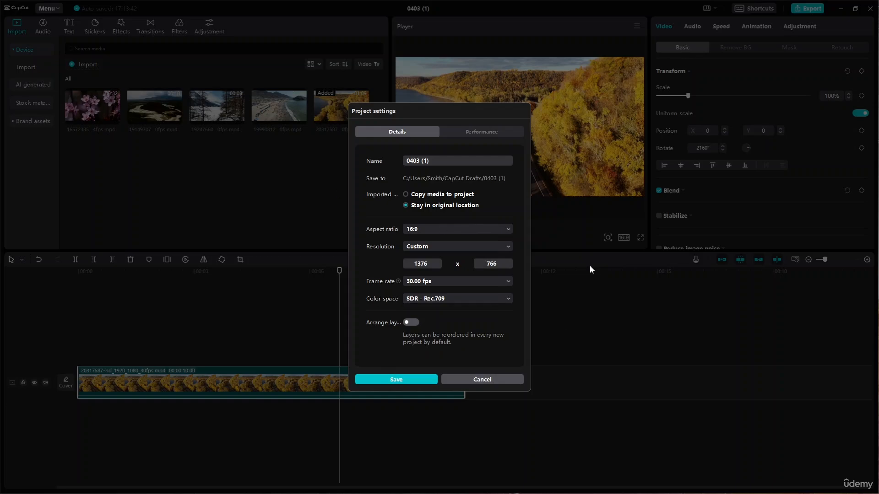
pyautogui.click(414, 283)
pyautogui.click(433, 356)
pyautogui.click(413, 378)
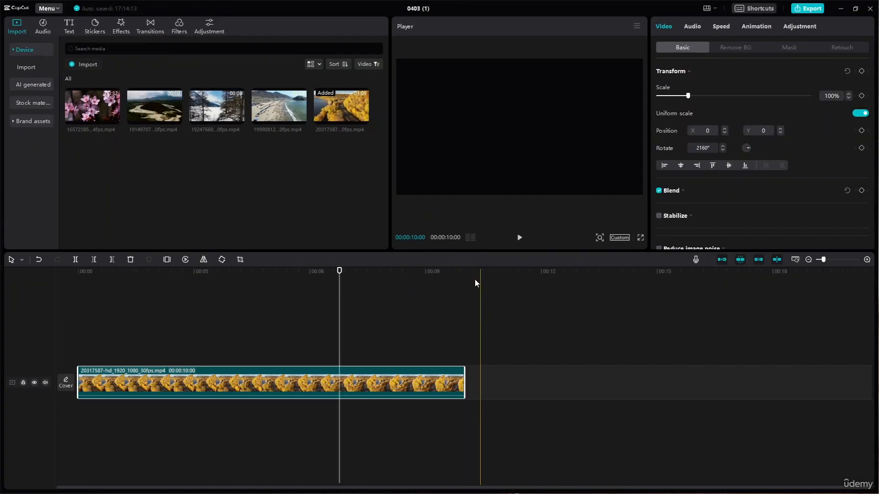
# Play the autumn road clip to its end, replay it from the start and pause at about 00:00:06:33
pyautogui.click(520, 237)
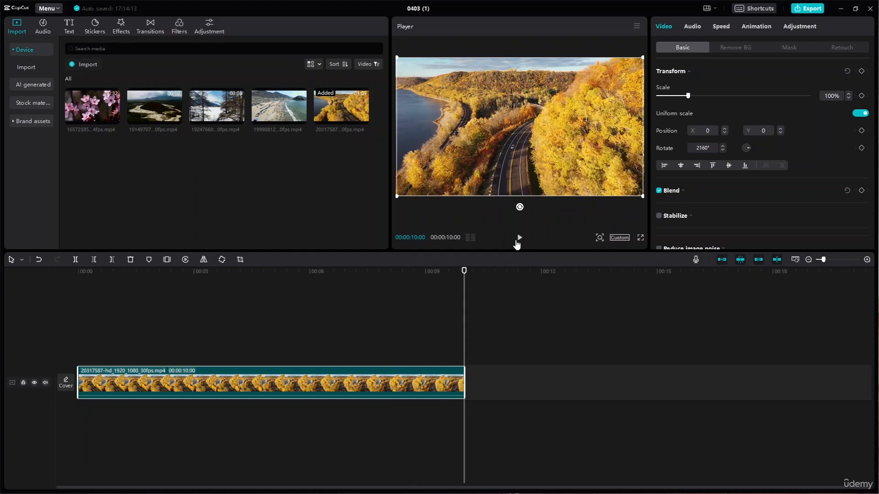
pyautogui.click(519, 238)
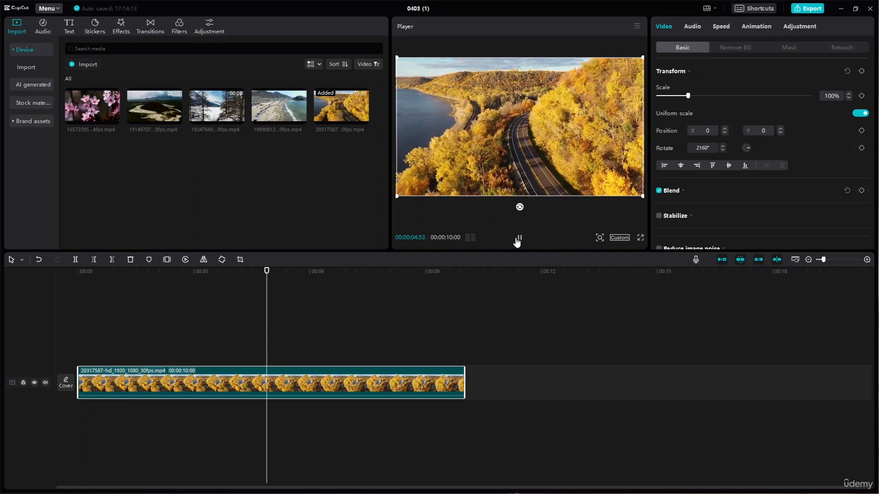
pyautogui.click(518, 238)
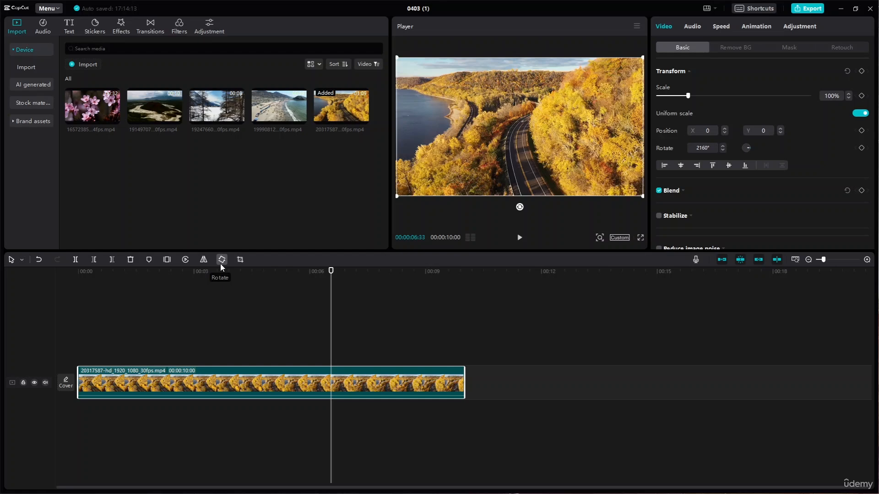
# Revisit the clip's crop ratio tool and scrub the playhead back to the start, leaving it at about 00:00:02:40
pyautogui.click(239, 260)
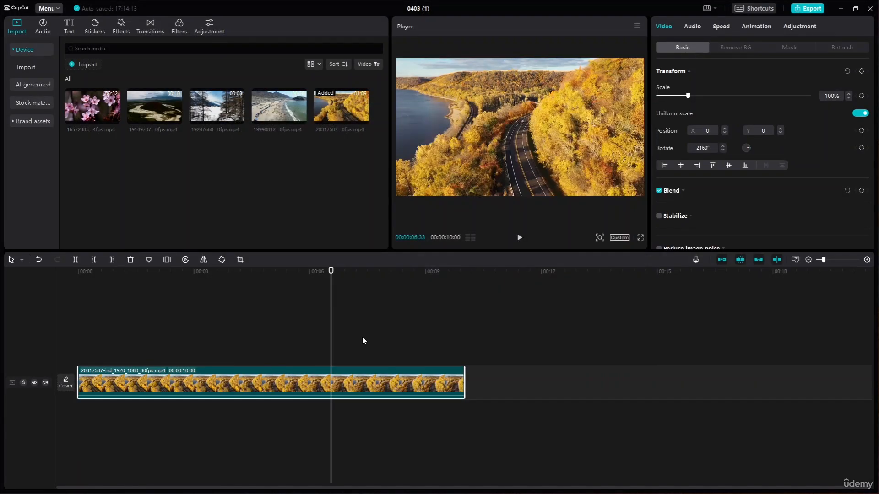
pyautogui.moveTo(331, 273); pyautogui.dragTo(37, 293)
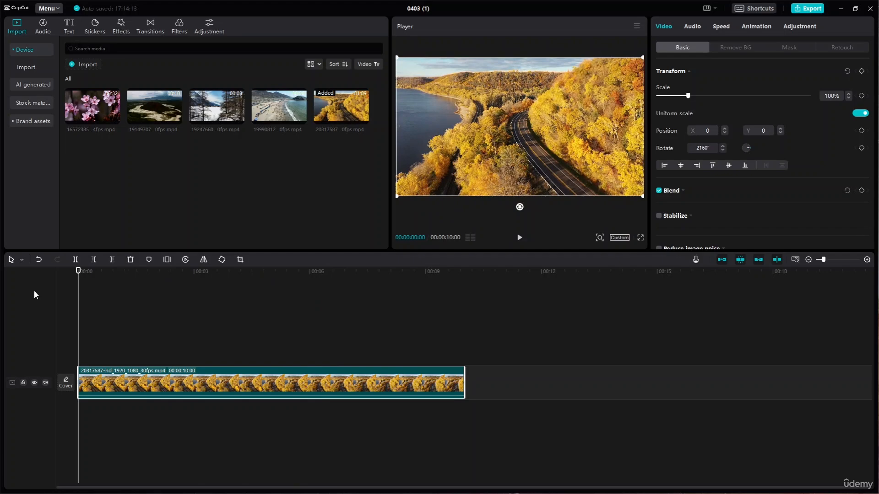
pyautogui.moveTo(78, 271); pyautogui.dragTo(181, 273)
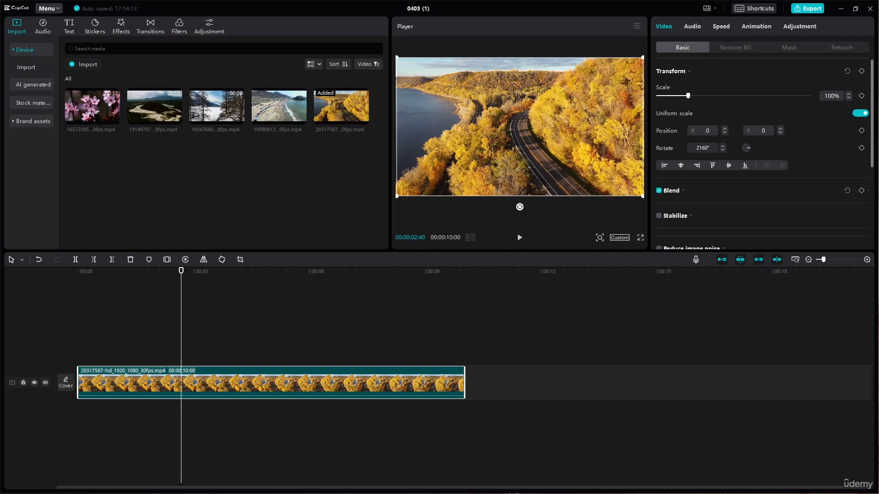
# Keyframe the road clip's scale at 100% at 00:00:02:40 and at 170% at about 00:00:04:35
pyautogui.click(861, 96)
pyautogui.moveTo(189, 270); pyautogui.dragTo(261, 273)
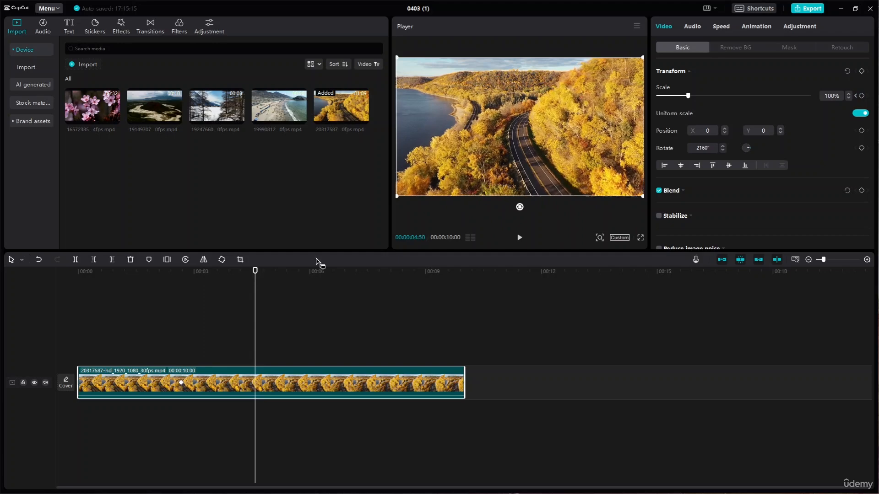
pyautogui.moveTo(686, 101); pyautogui.dragTo(711, 99)
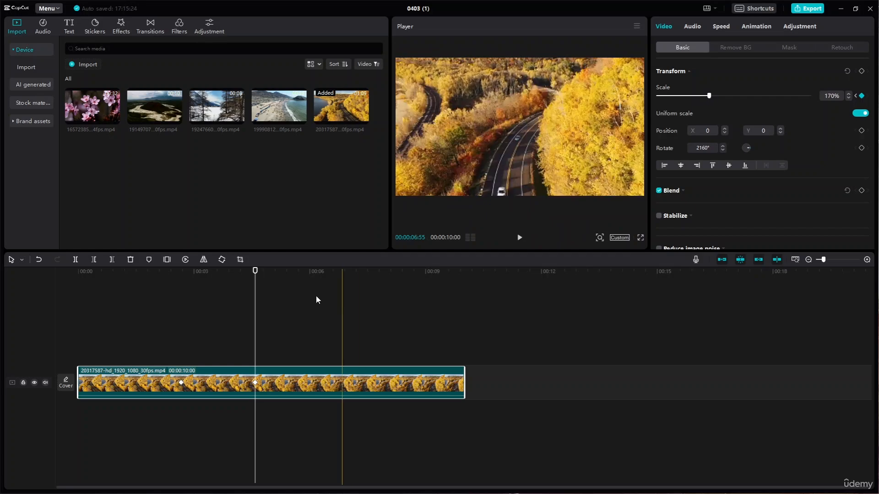
# Play the clip from the start to its end to preview the keyframed zoom
pyautogui.moveTo(254, 271); pyautogui.dragTo(7, 284)
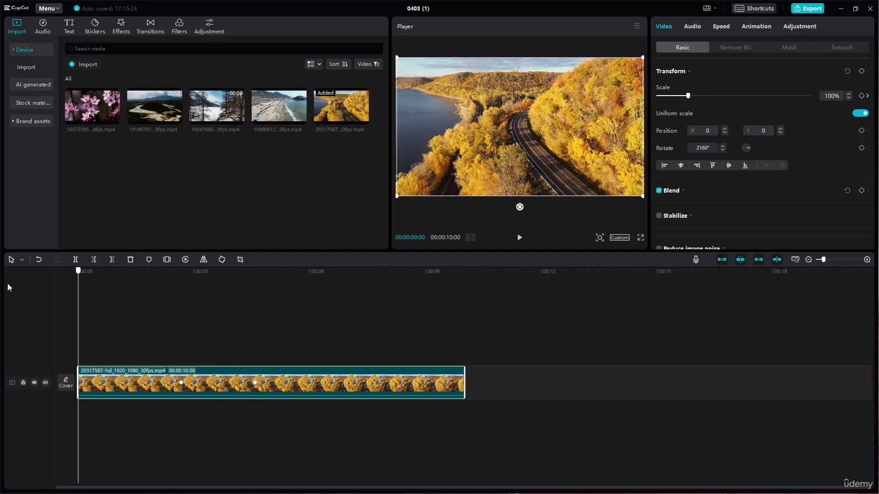
pyautogui.press('space')
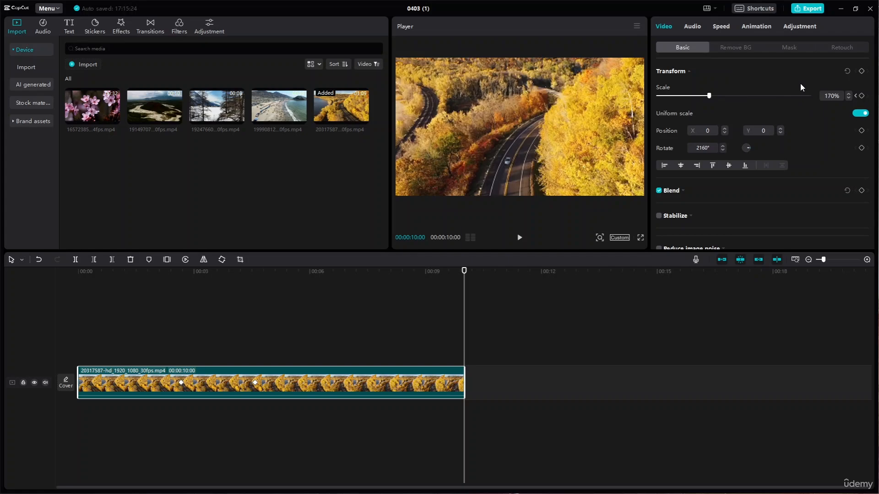
pyautogui.scroll(-5, 743, 242)
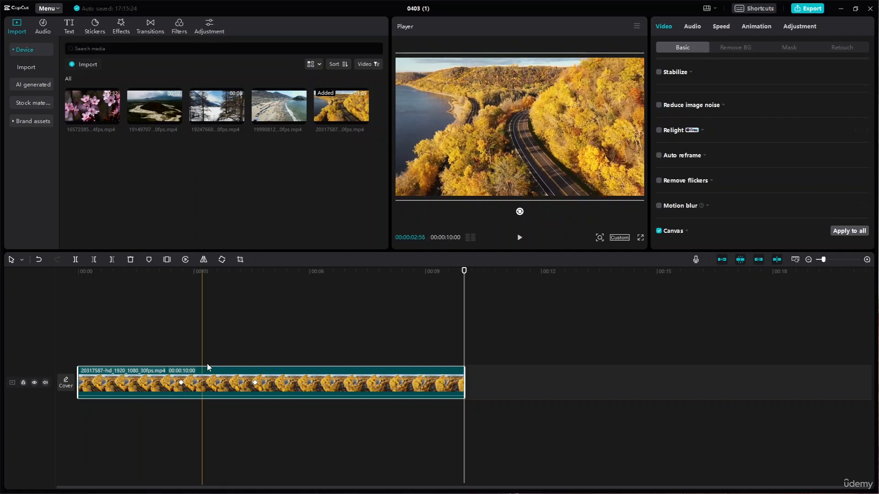
# Move the clip's second scale keyframe to about the 8-second mark and replay the clip, stopping at 00:00:00:39
pyautogui.click(254, 384)
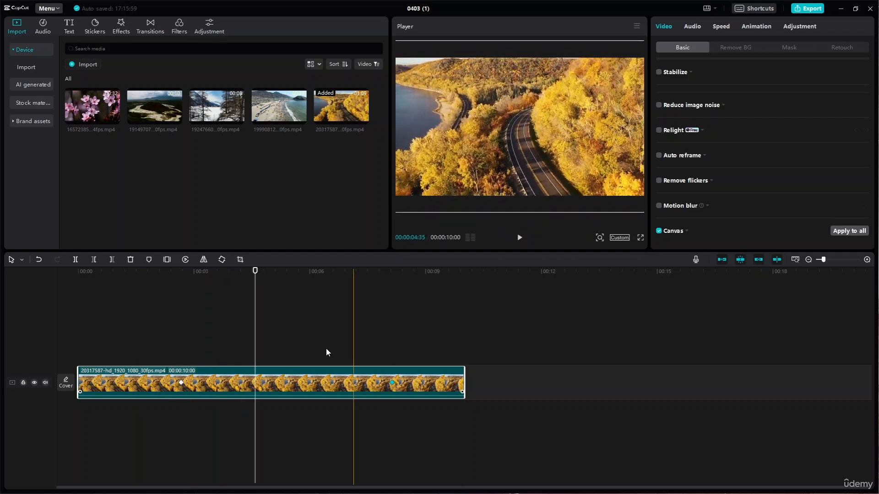
pyautogui.moveTo(259, 273); pyautogui.dragTo(209, 270)
pyautogui.click(161, 271)
pyautogui.press('space')
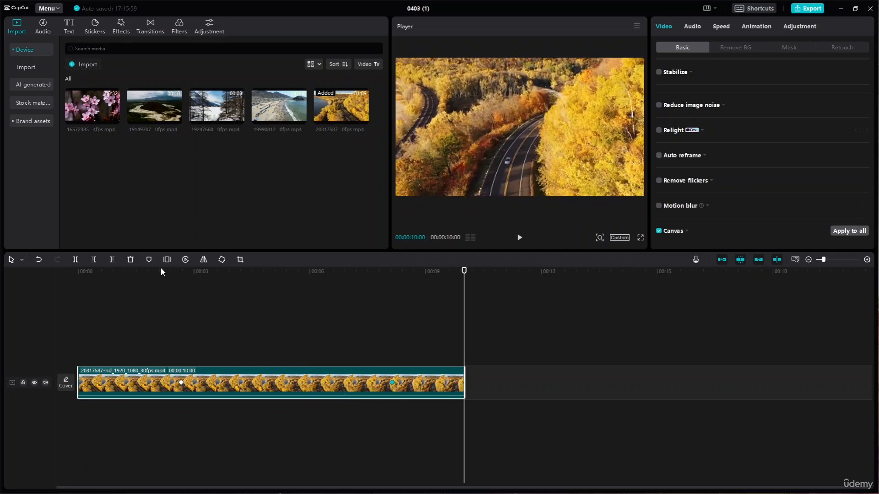
pyautogui.press('space')
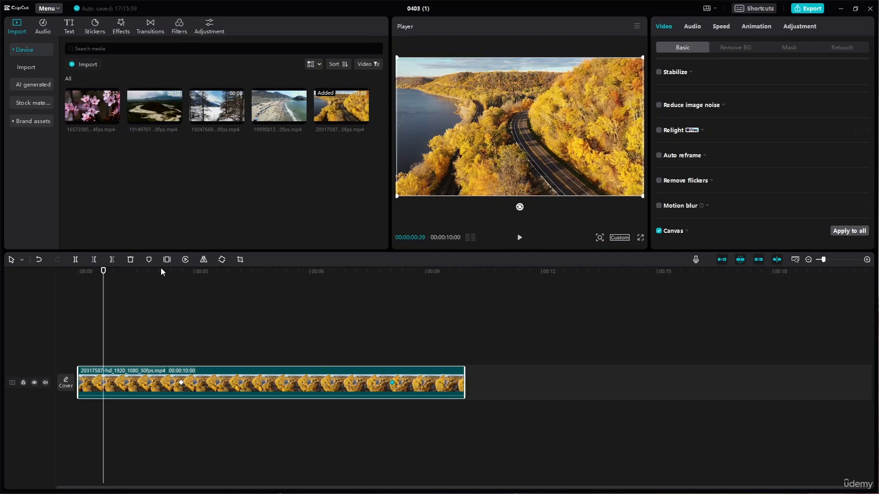
# Try rotating the clip in single-degree increments up to 2171° and back down to 2169°
pyautogui.scroll(5, 696, 163)
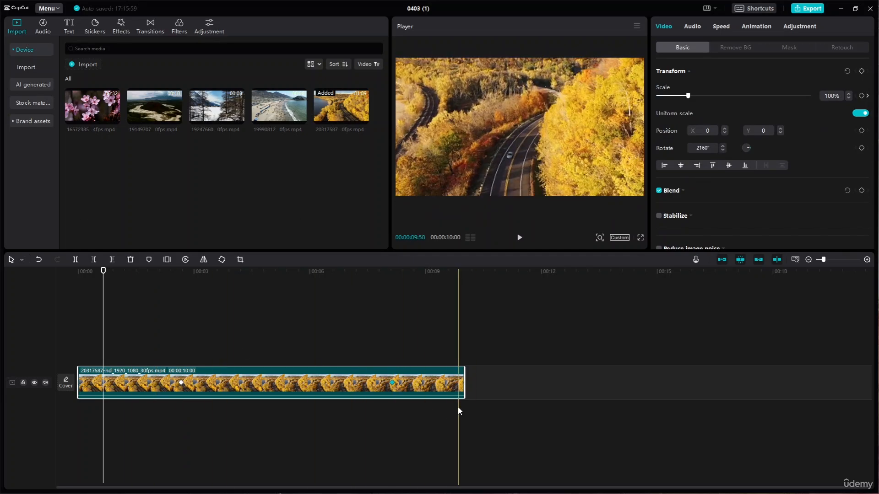
pyautogui.click(723, 146)
pyautogui.click(723, 145)
pyautogui.click(723, 145)
pyautogui.click(723, 145)
pyautogui.click(723, 145)
pyautogui.click(723, 145)
pyautogui.click(723, 145)
pyautogui.click(723, 146)
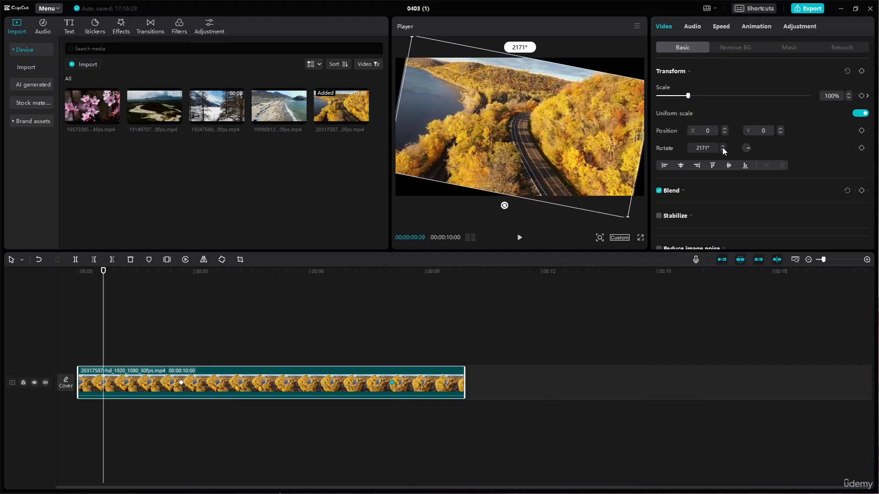
pyautogui.click(723, 151)
pyautogui.click(723, 151)
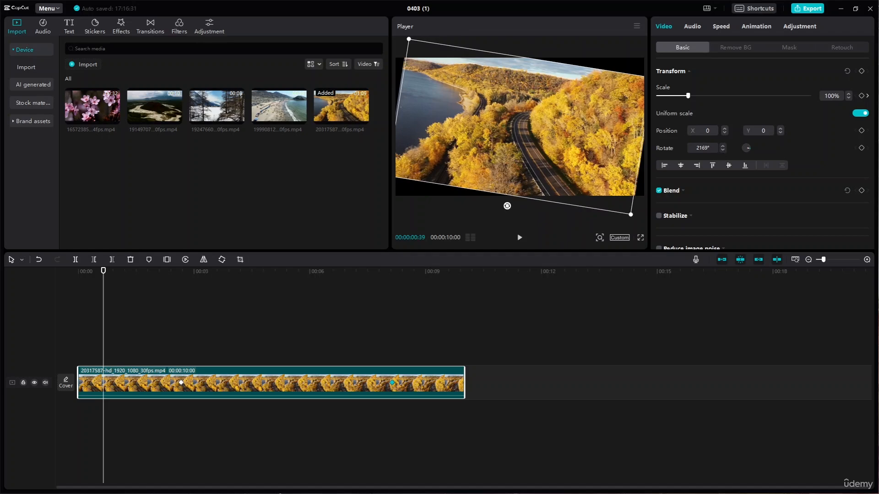
# Set the clip's rotation to 0°
pyautogui.moveTo(709, 149); pyautogui.dragTo(651, 155)
pyautogui.write('0')
pyautogui.press('Return')
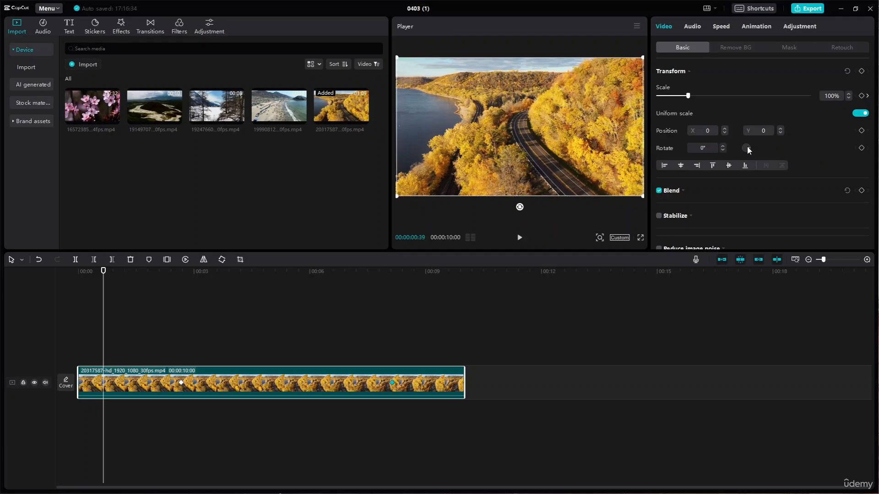
# Rotate the clip to -1° with the rotation dial and on to 2297° with the player's rotation handle
pyautogui.moveTo(748, 147); pyautogui.dragTo(781, 144)
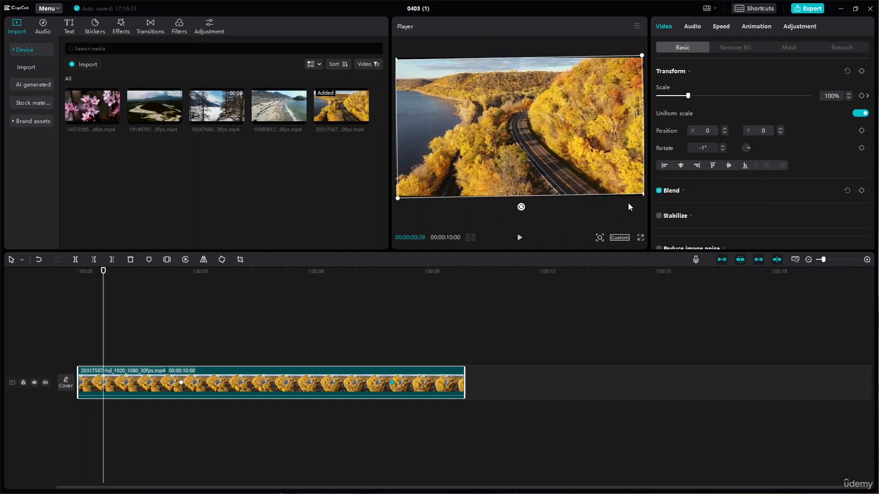
pyautogui.moveTo(521, 206); pyautogui.dragTo(577, 227)
pyautogui.moveTo(690, 180); pyautogui.dragTo(464, 305)
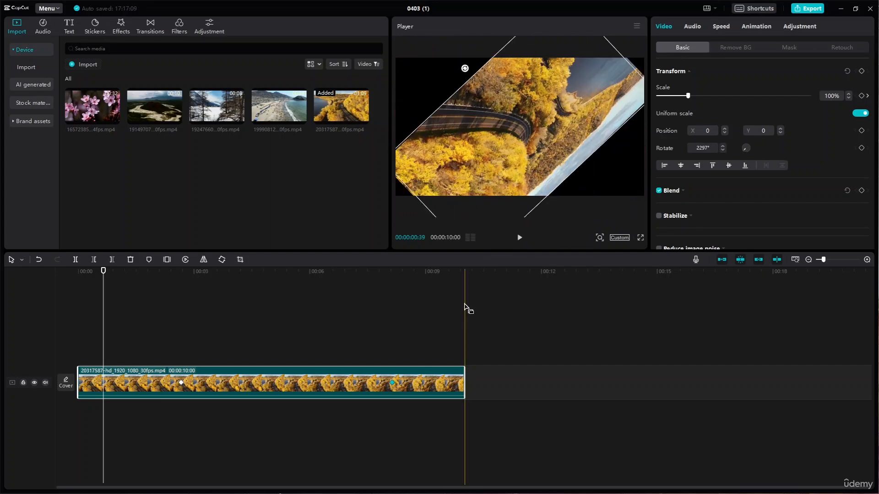